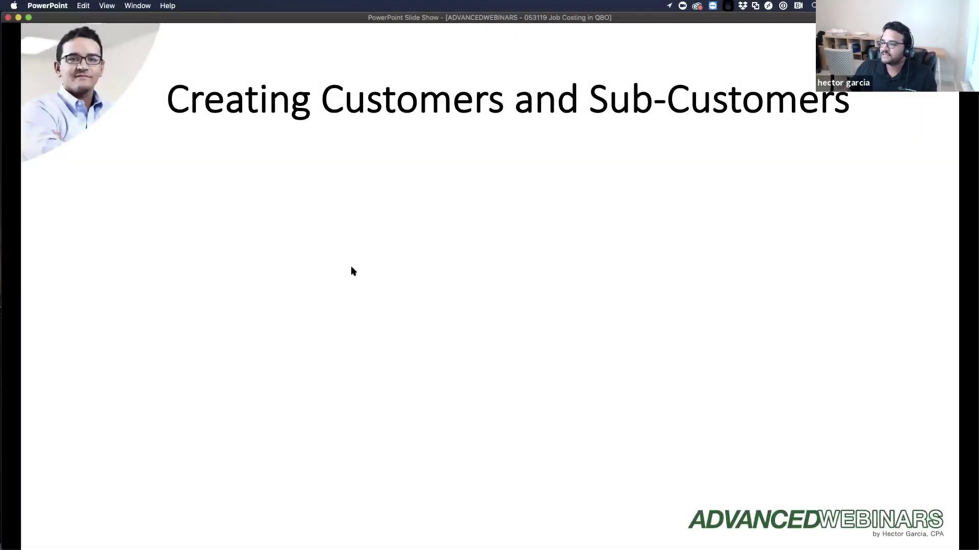
click(353, 271)
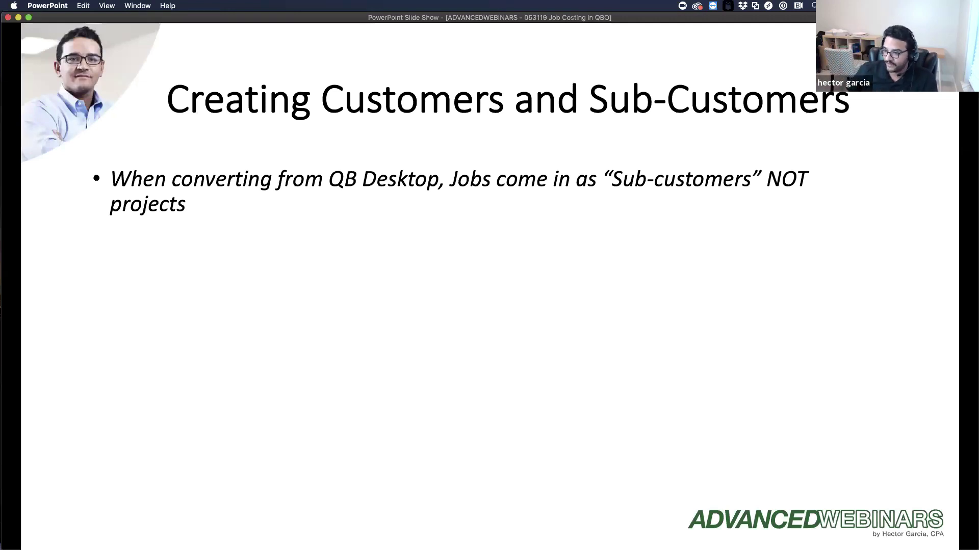
key(Right)
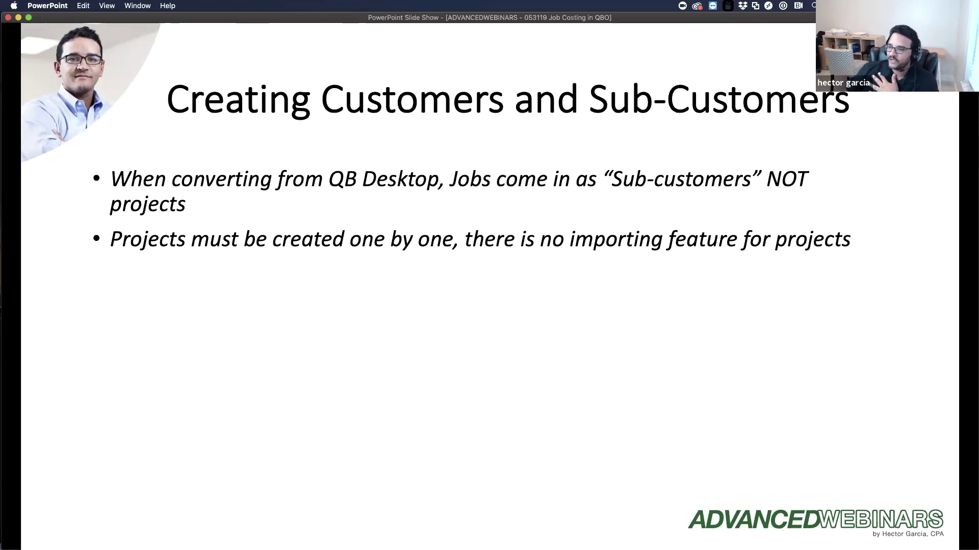
key(Right)
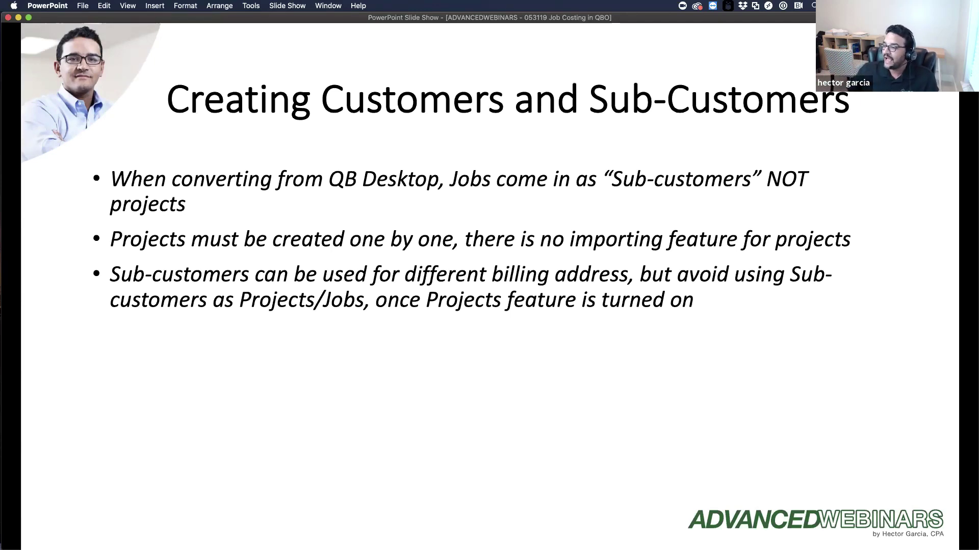
click(50, 497)
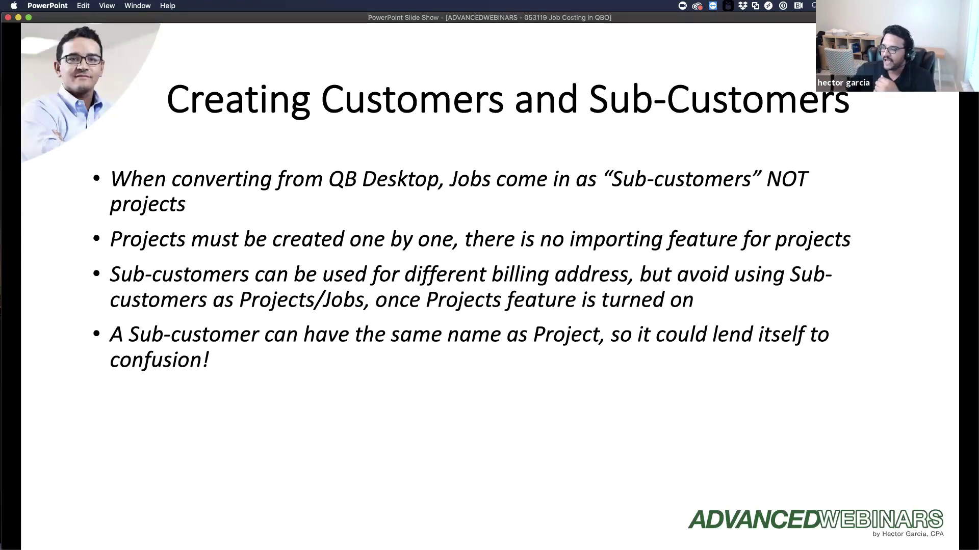
key(Right)
key(Right)
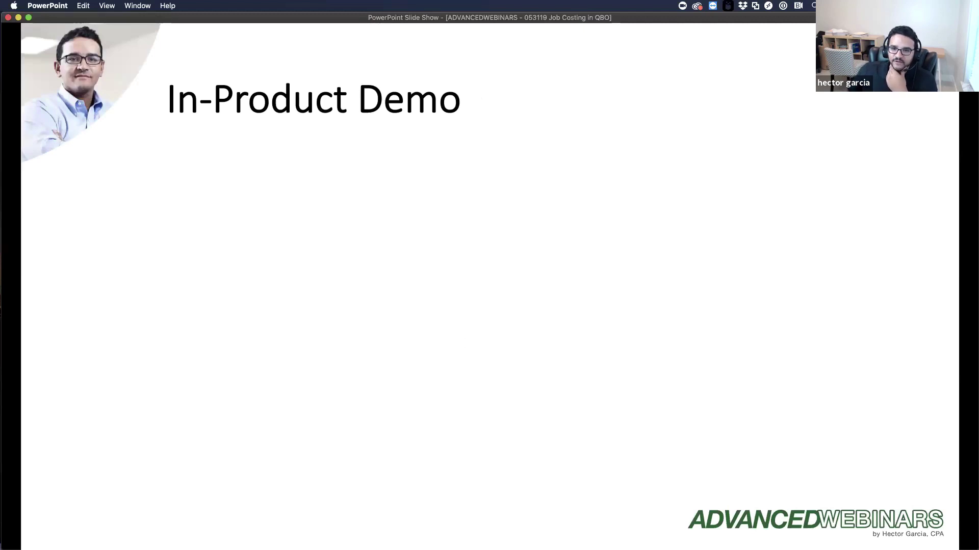
Switch to QuickBooks Online and display the list of projects
key(super+Tab)
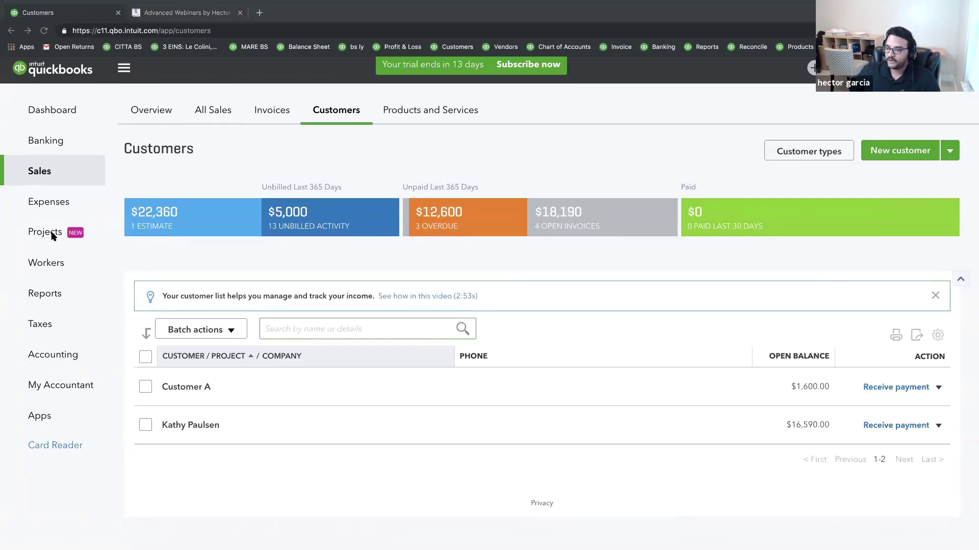
scroll(60, 241, down, 1)
scroll(60, 241, up, 1)
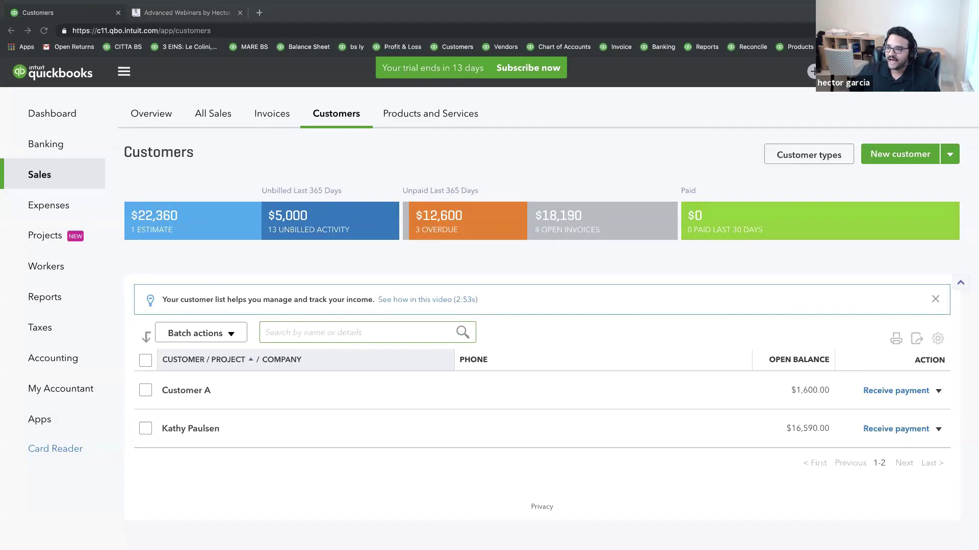
click(44, 238)
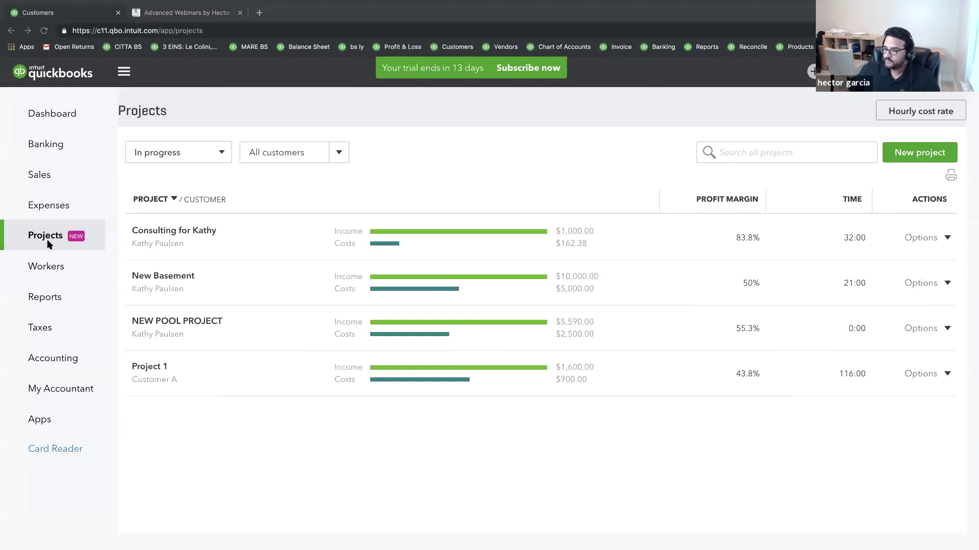
Save the advanced company setting for Projects with "Organize all job-related activity in one place" enabled, and leave the account settings
click(813, 72)
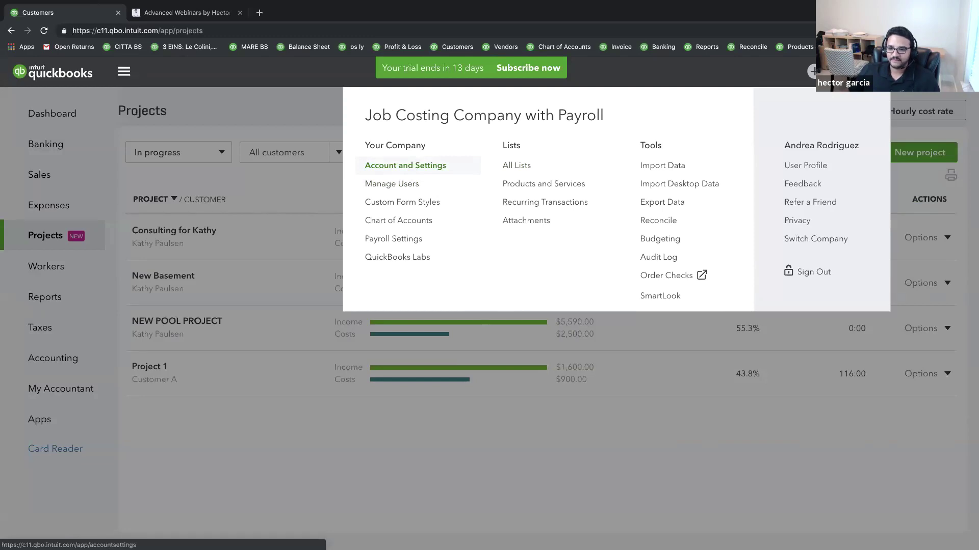
click(411, 167)
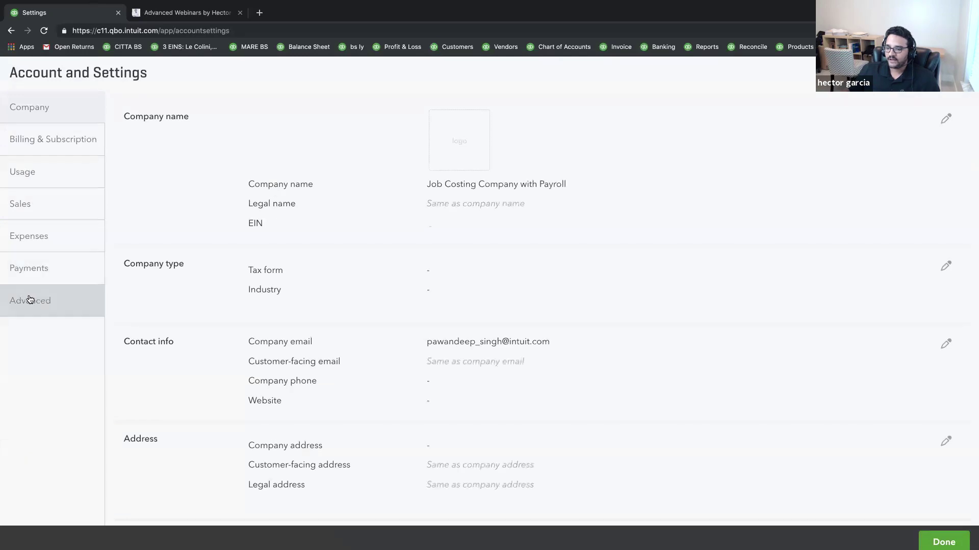
click(30, 300)
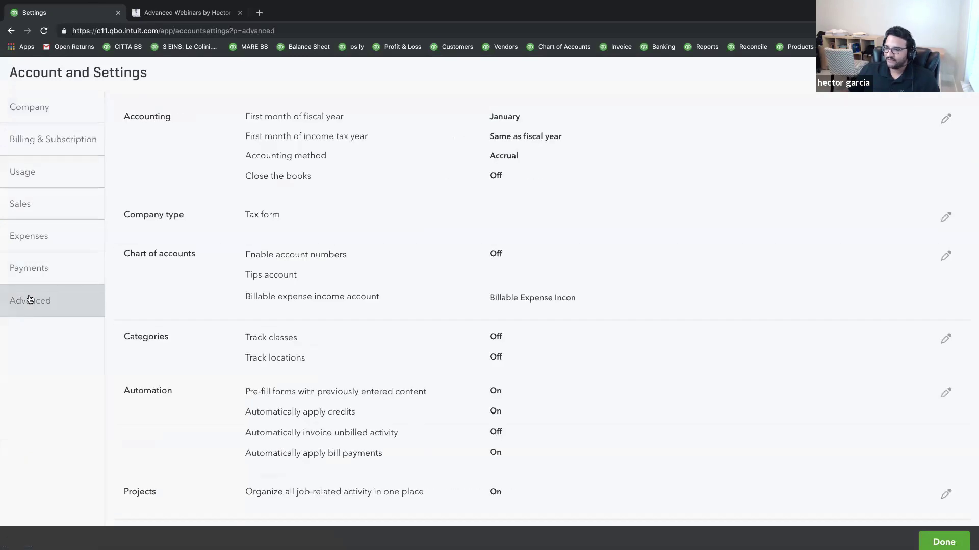
scroll(322, 351, down, 5)
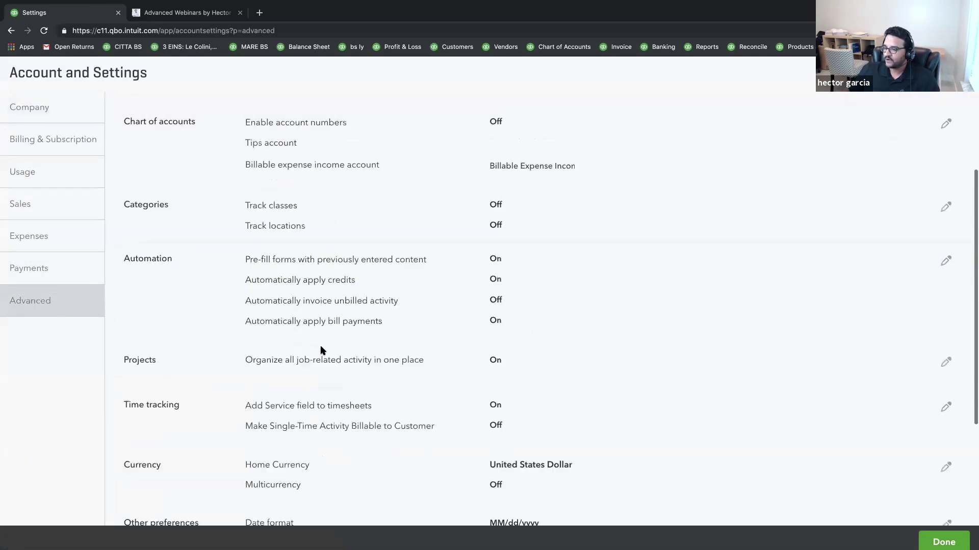
scroll(322, 351, down, 1)
click(144, 219)
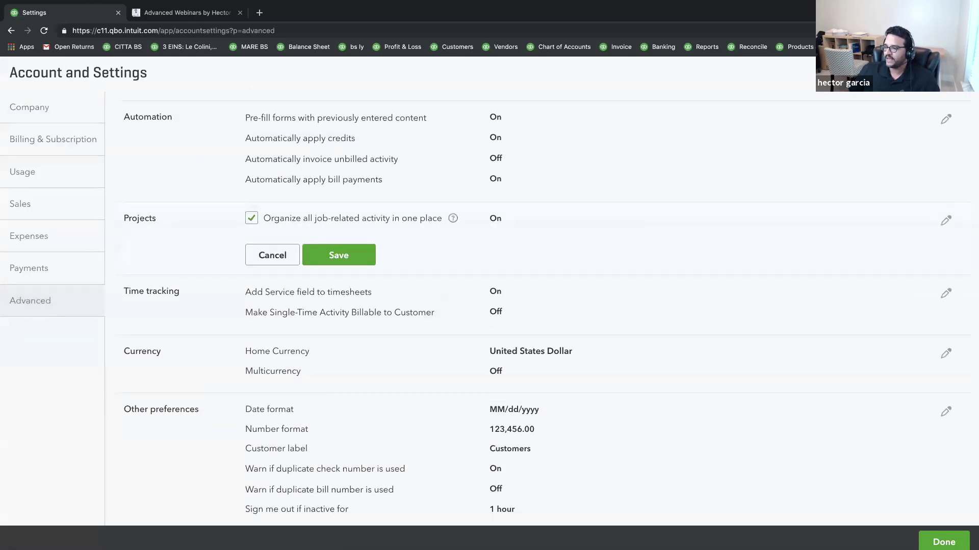
click(252, 219)
click(254, 220)
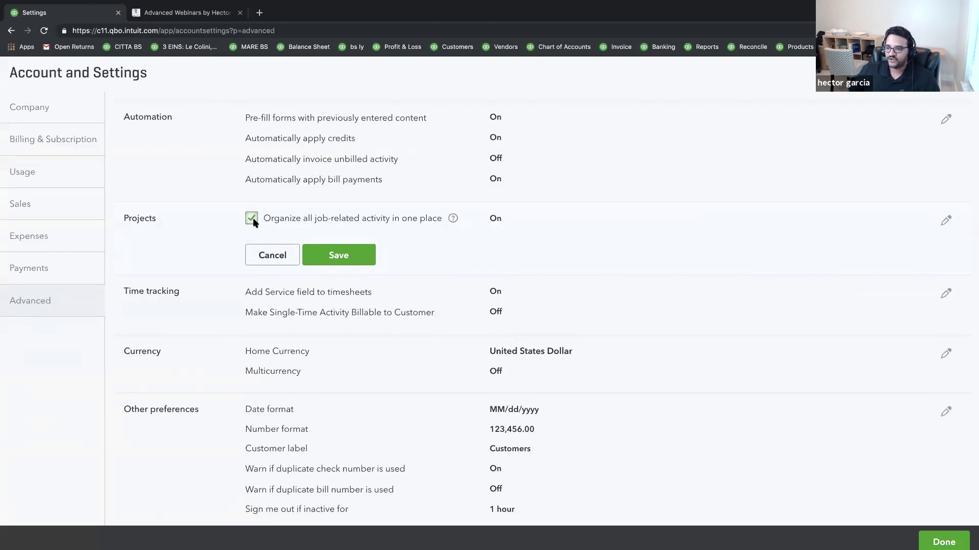
click(347, 257)
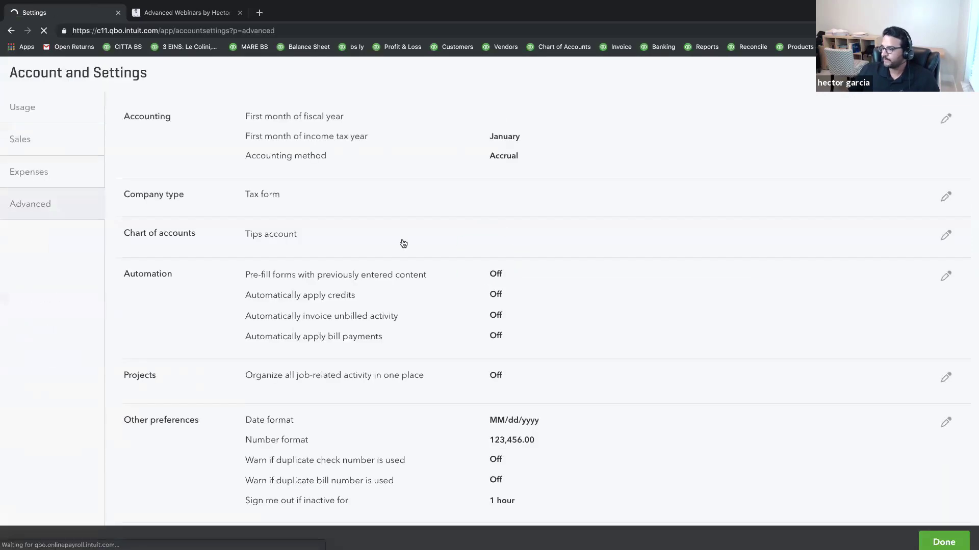
click(425, 347)
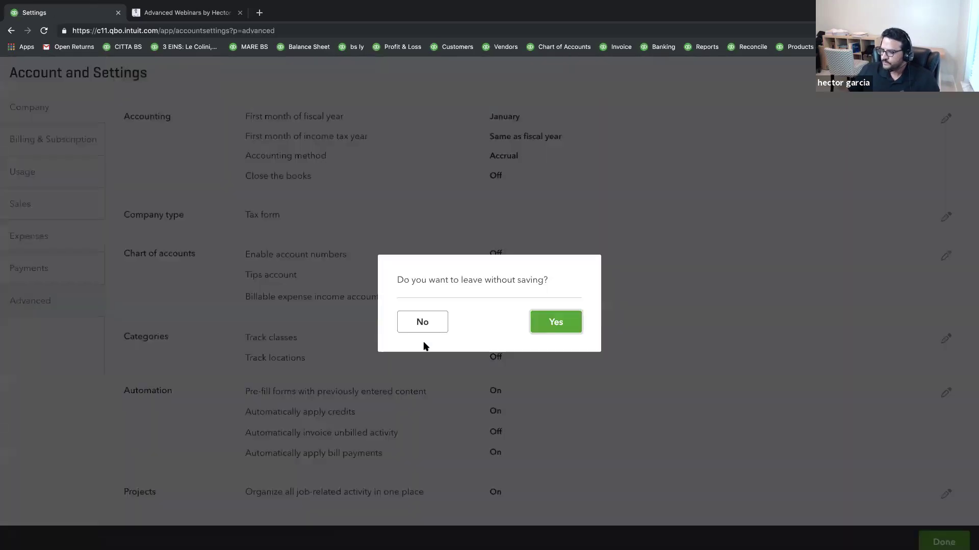
click(555, 323)
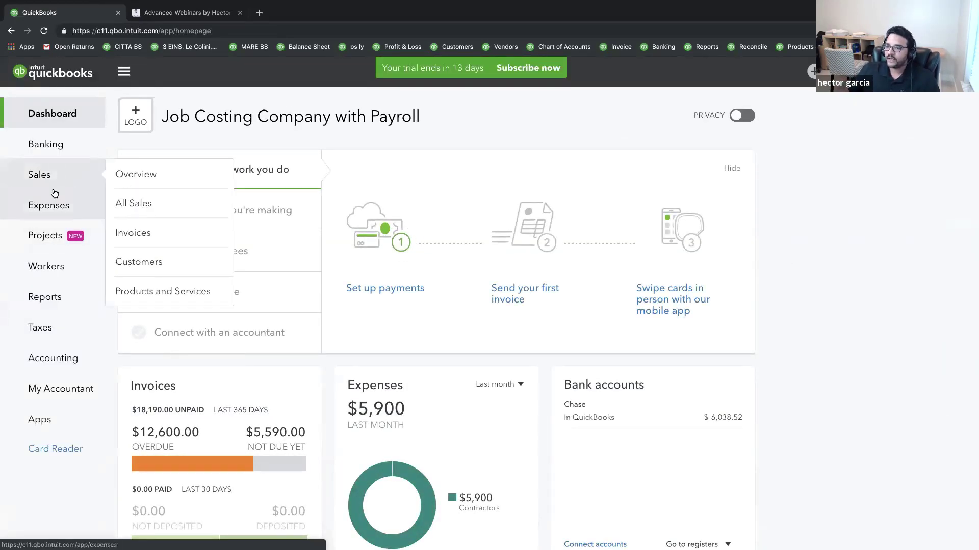
Start a new customer record from the customer list with "Subcustomer A" as the company name
mouse_move(44, 146)
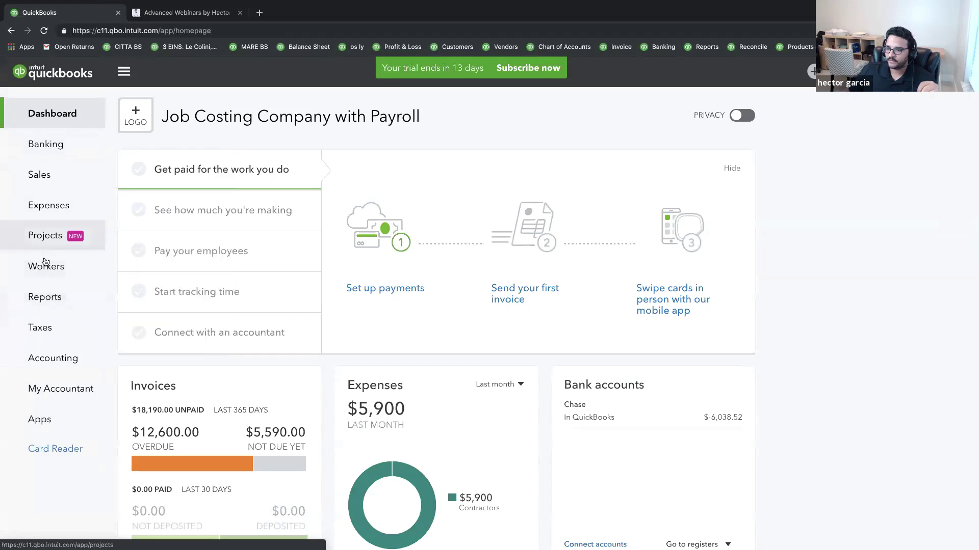
mouse_move(45, 176)
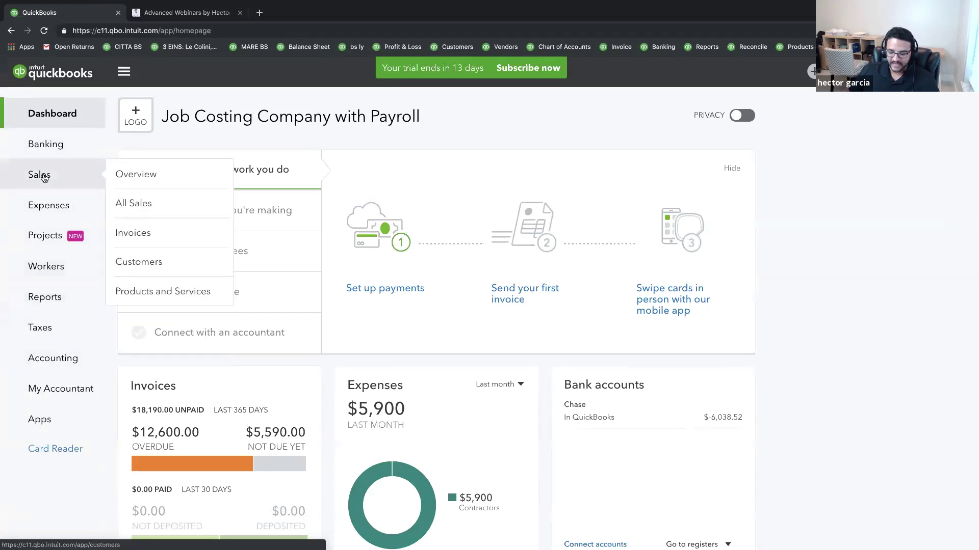
click(150, 263)
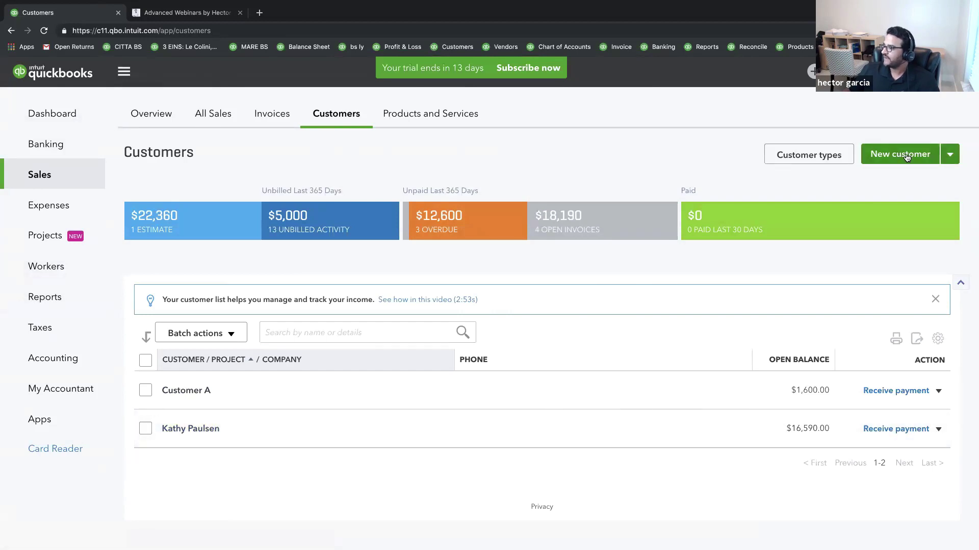
click(950, 157)
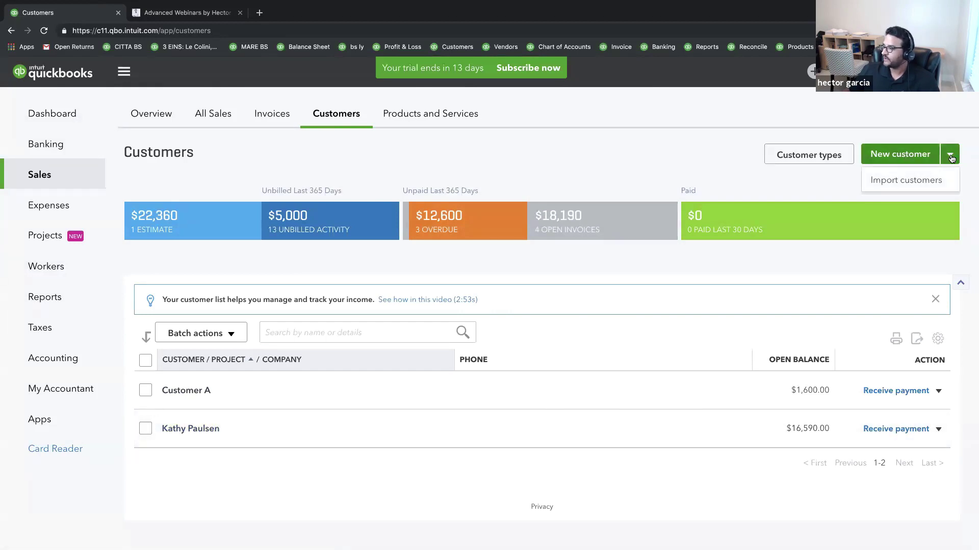
click(899, 155)
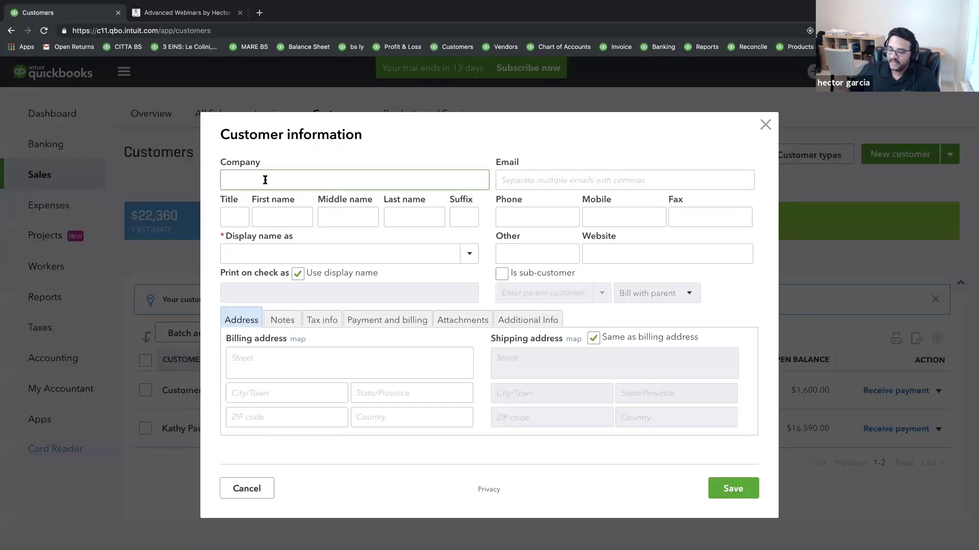
click(265, 179)
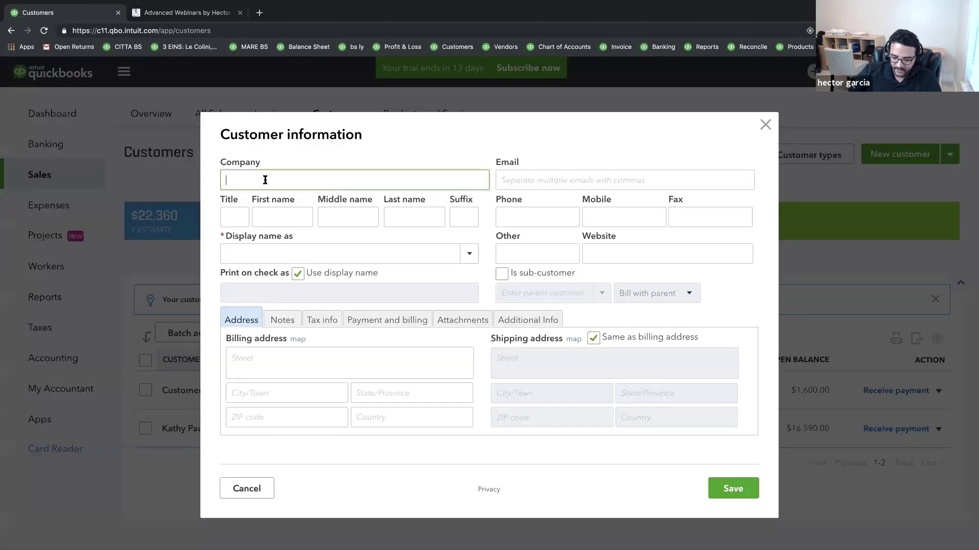
text(Subcus)
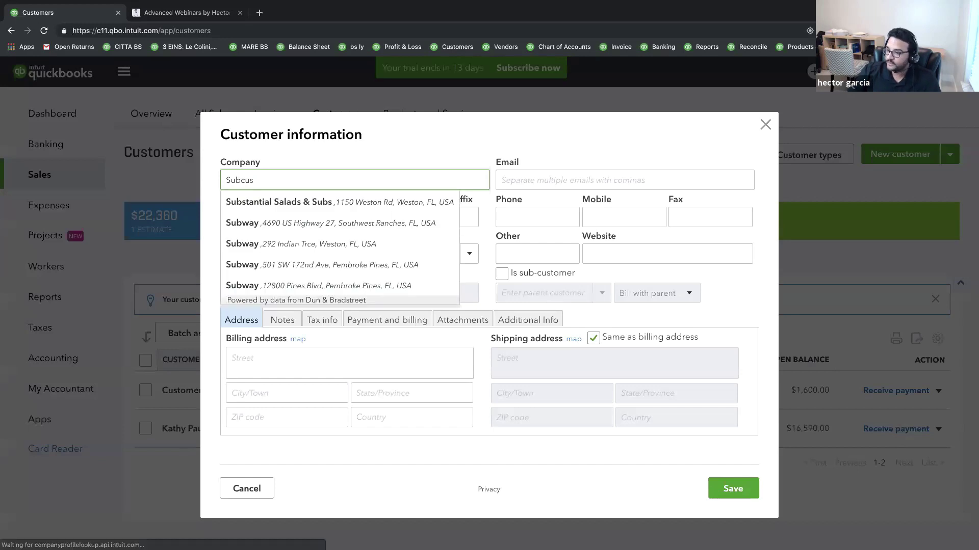
text(ttomer A)
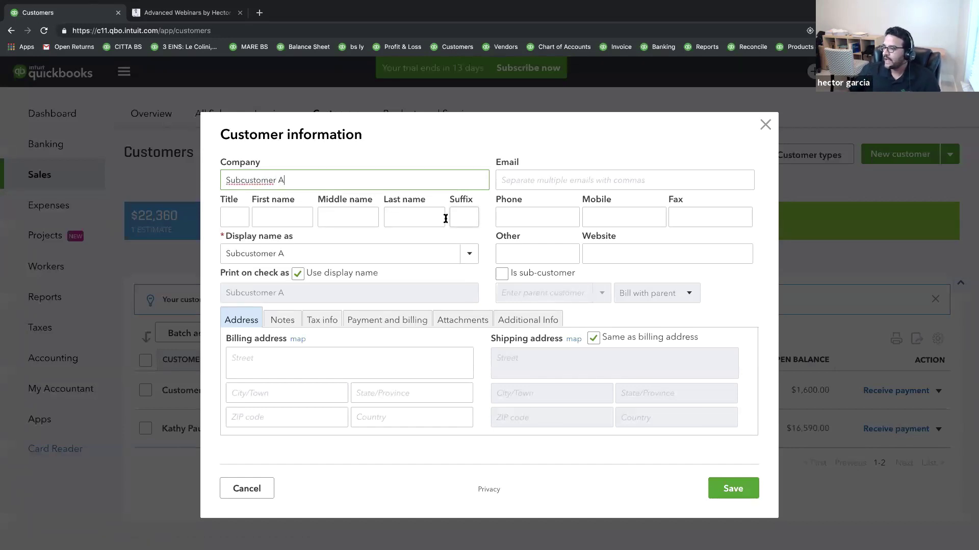
Mark Subcustomer A as a sub-customer and choose the existing customer listed below Customer A as its parent
click(504, 276)
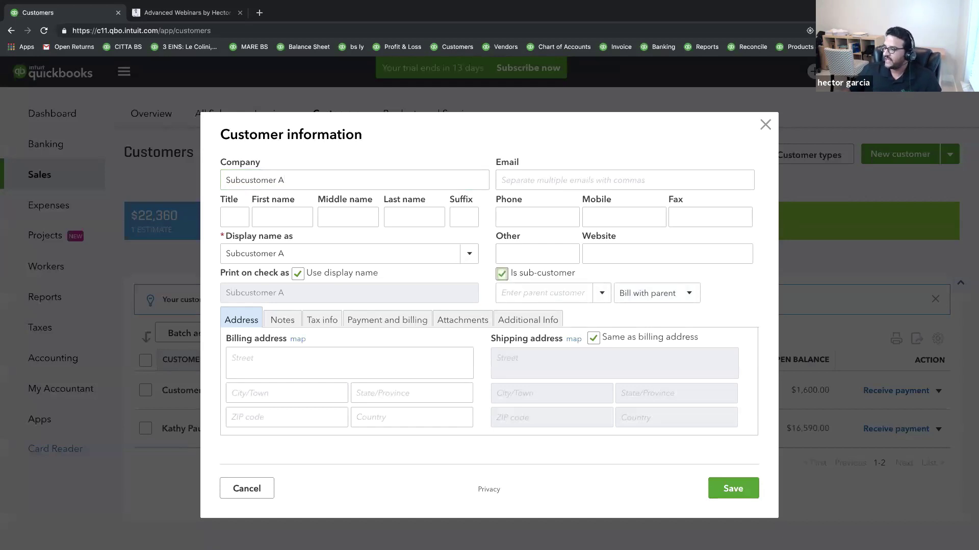
click(602, 293)
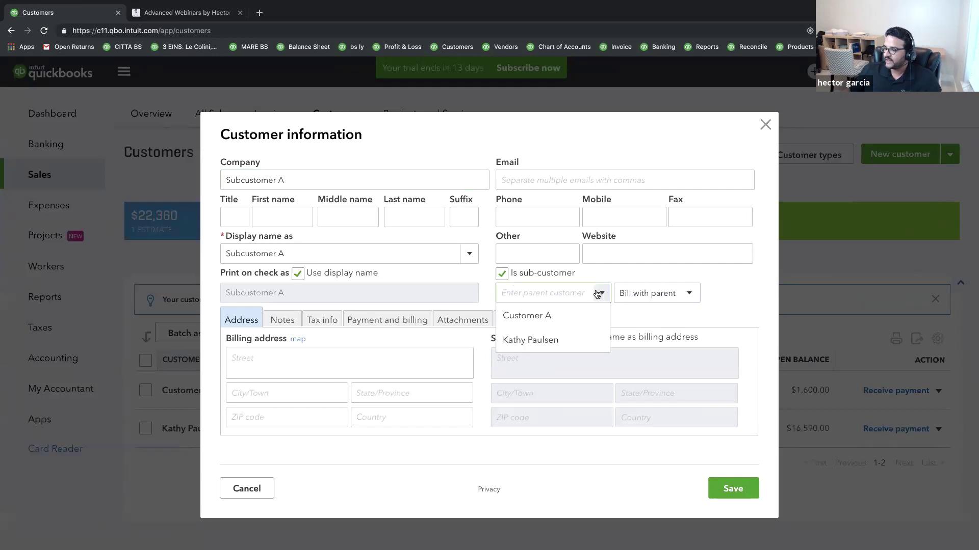
click(536, 341)
drag(289, 180, 207, 179)
click(571, 292)
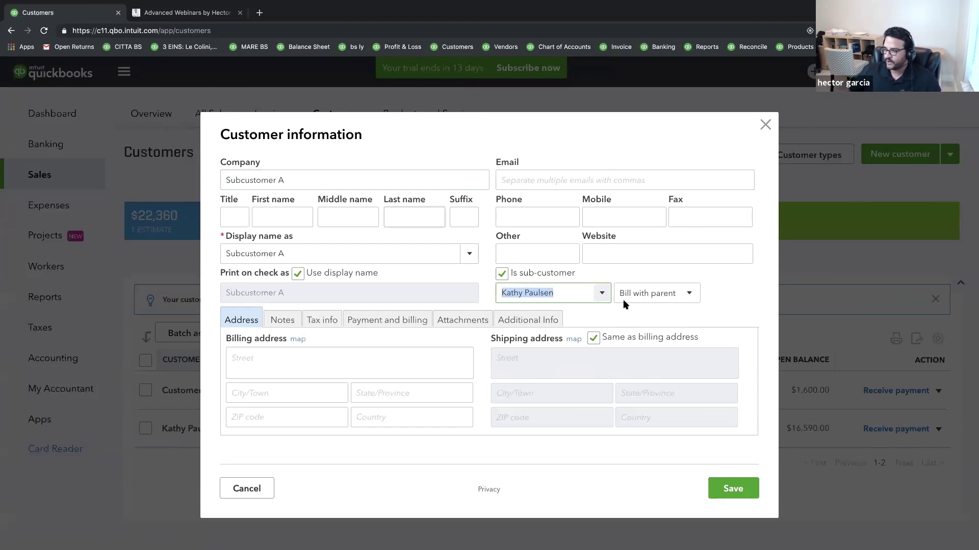
Review the billing choices for Subcustomer A alongside its parent customer and company name
click(690, 293)
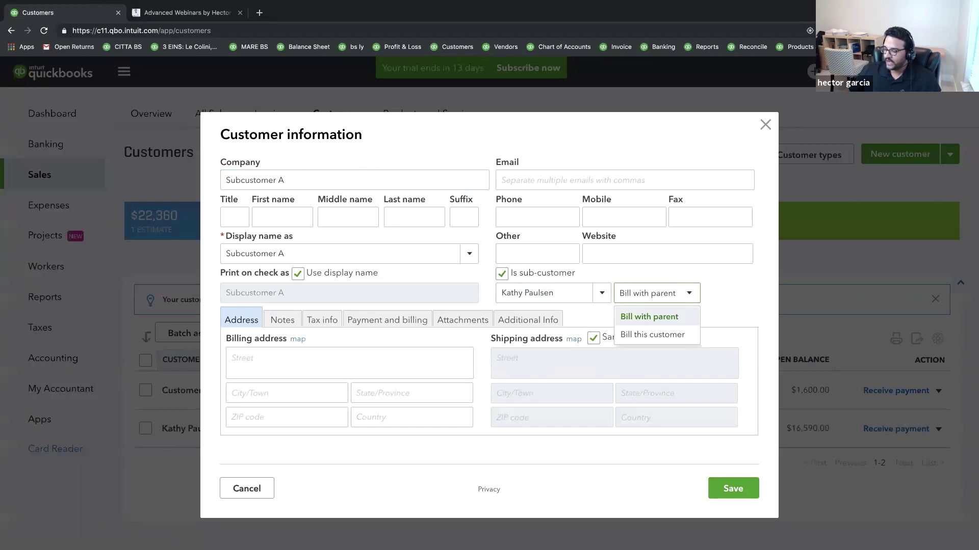
click(677, 298)
click(661, 296)
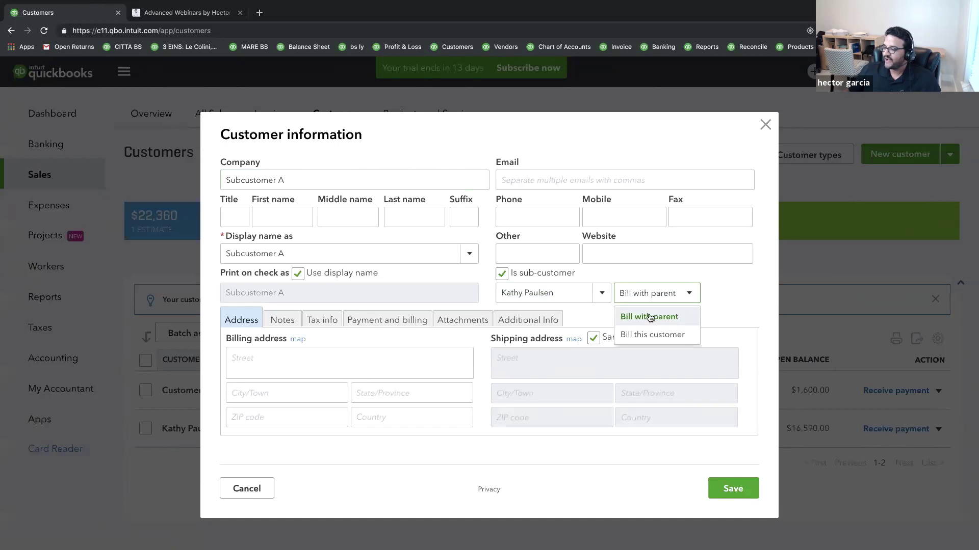
click(564, 291)
drag(565, 290, 498, 293)
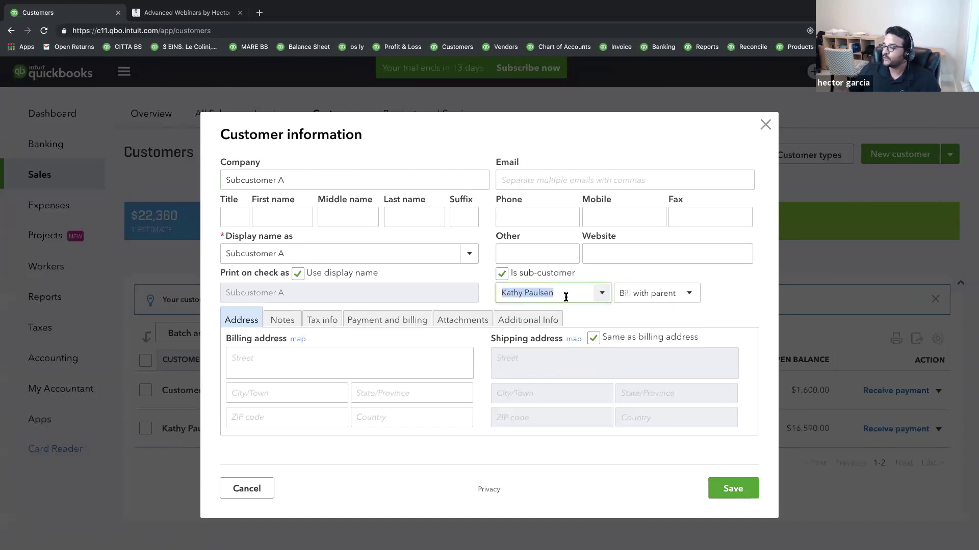
drag(295, 179, 214, 176)
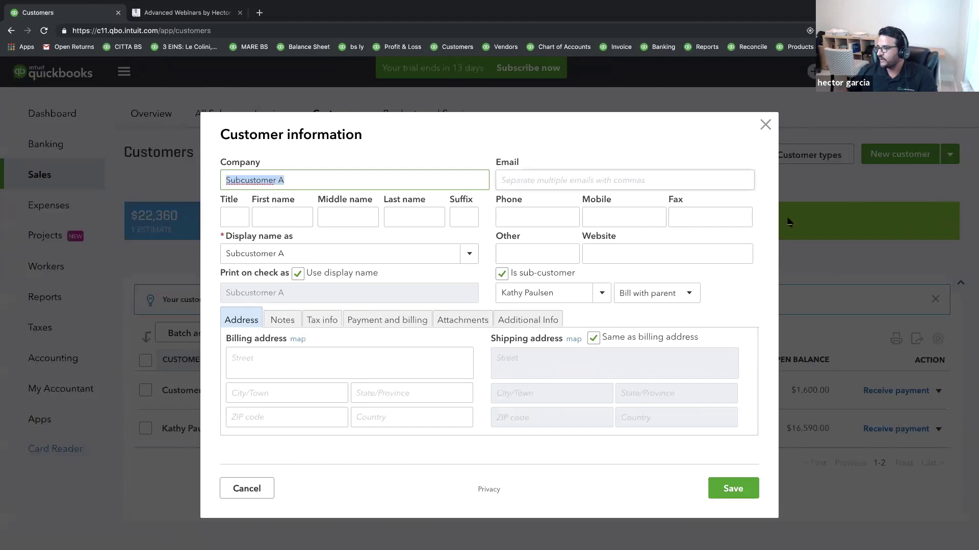
click(681, 289)
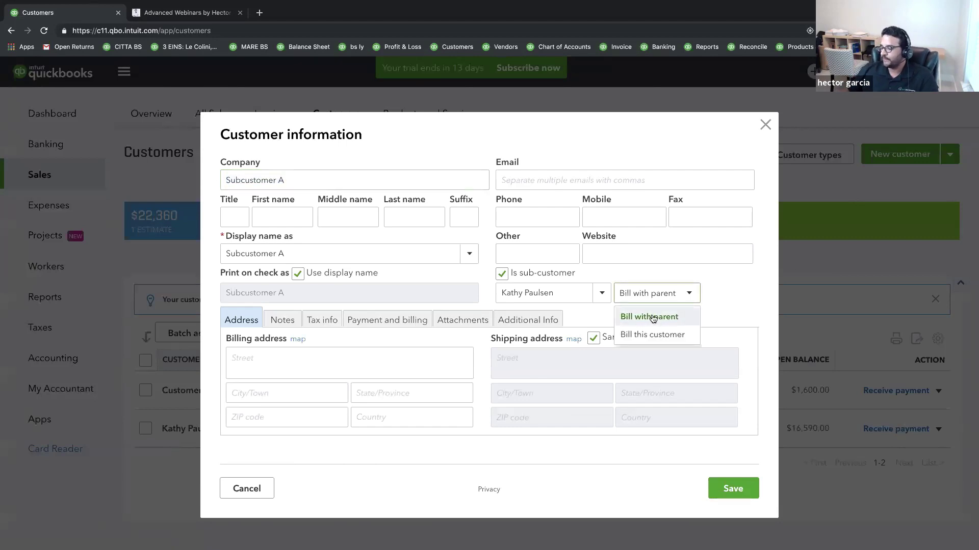
click(719, 289)
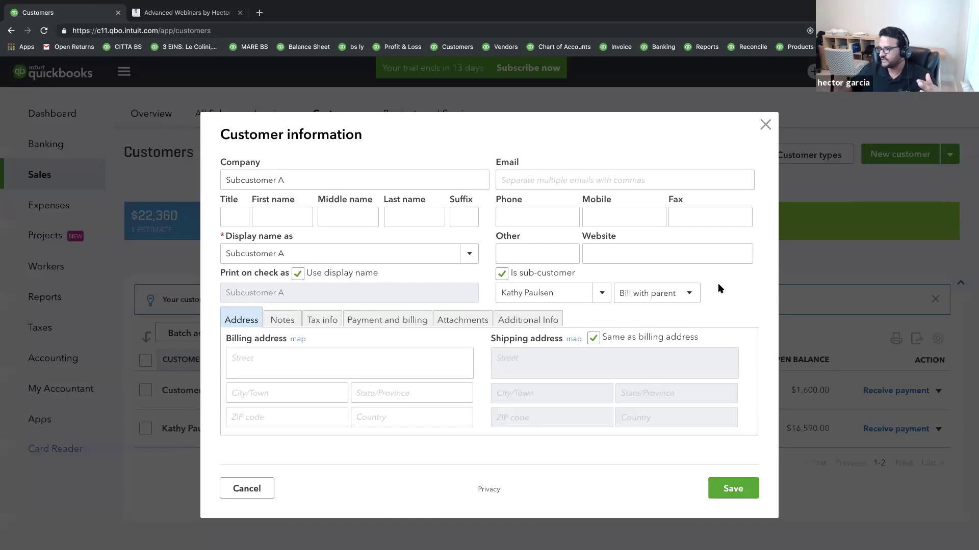
Switch Subcustomer A's billing to "Bill this customer", set it back to "Bill with parent", and save the sub-customer
click(661, 290)
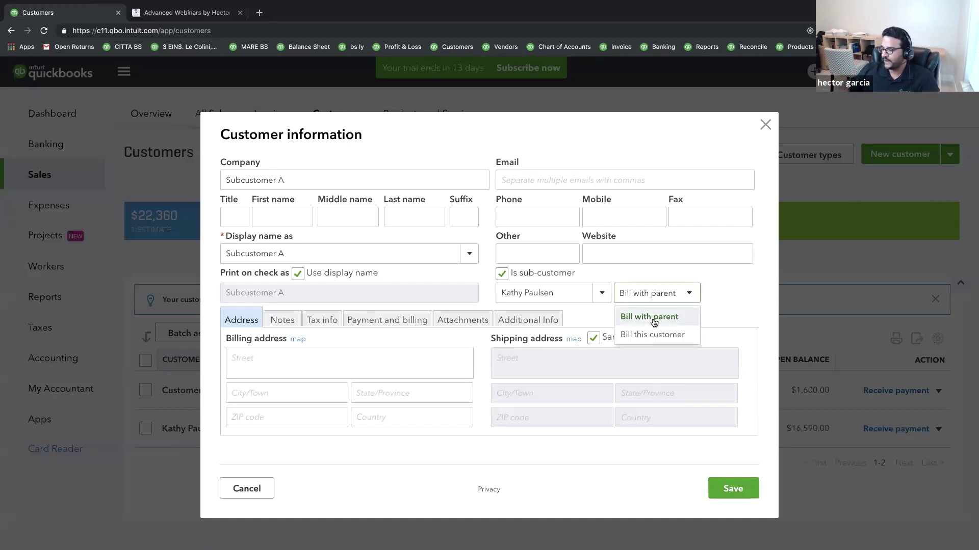
click(648, 335)
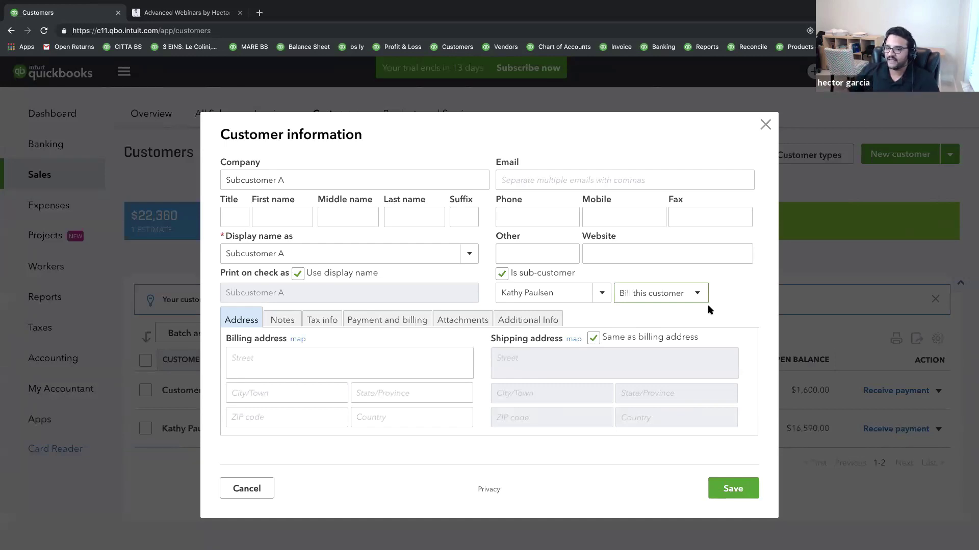
click(682, 300)
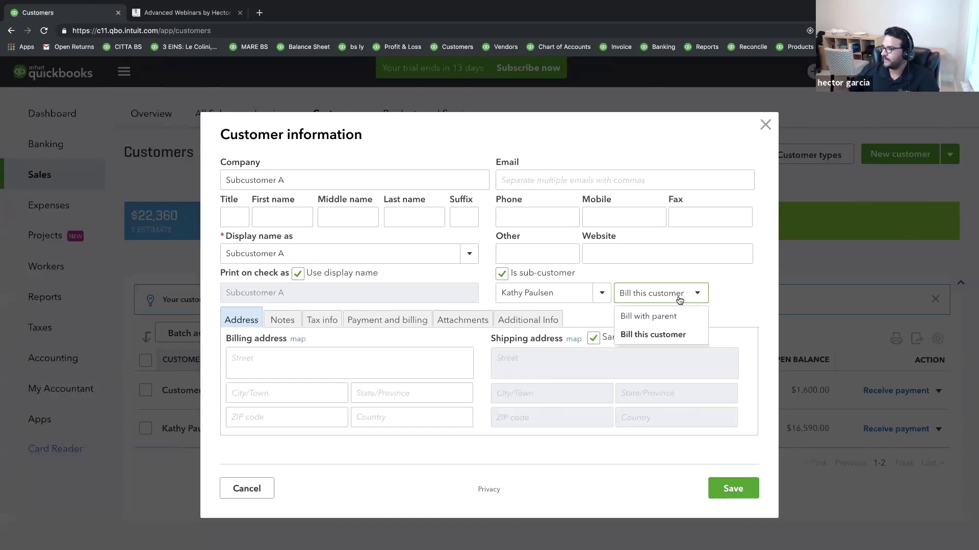
click(647, 317)
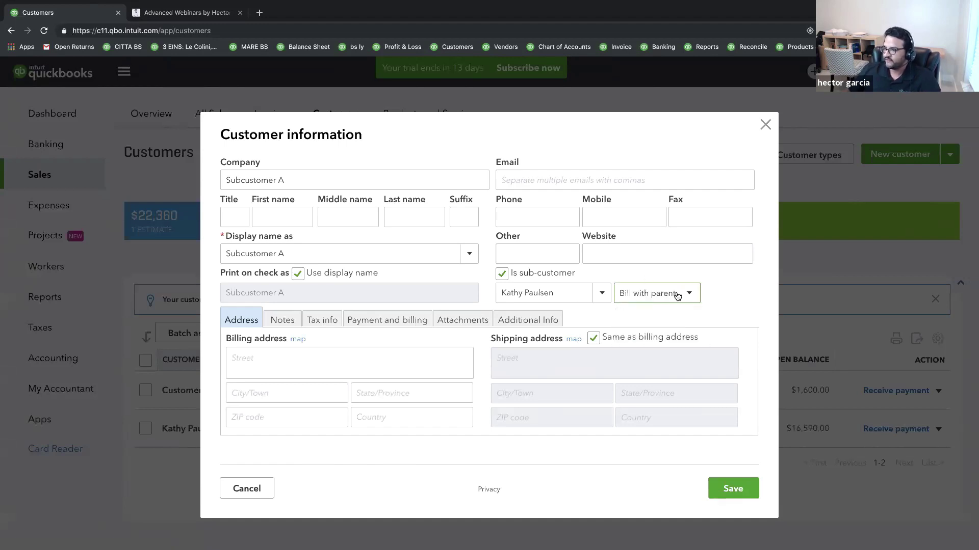
click(742, 492)
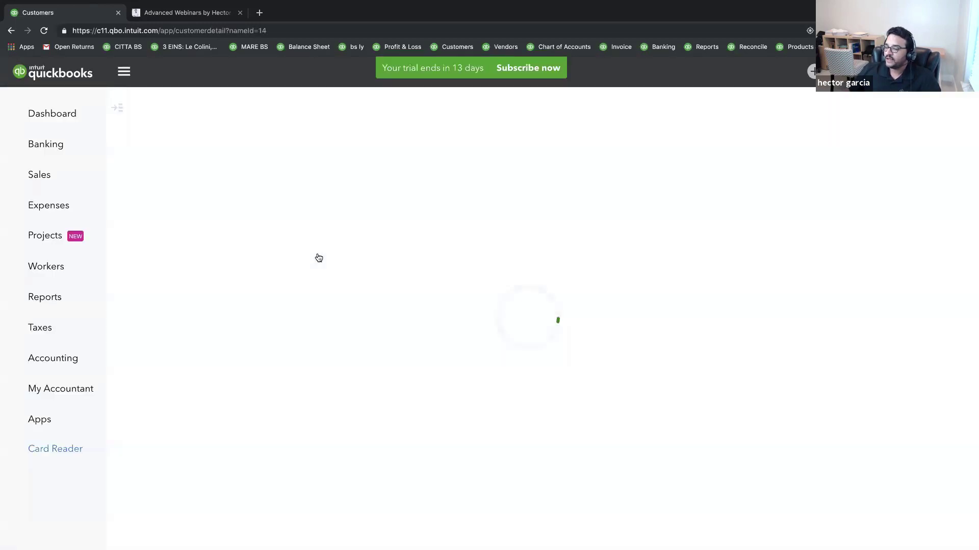
View the parent customer's transactions, and return to the customer list to examine how Subcustomer A is nested
click(118, 108)
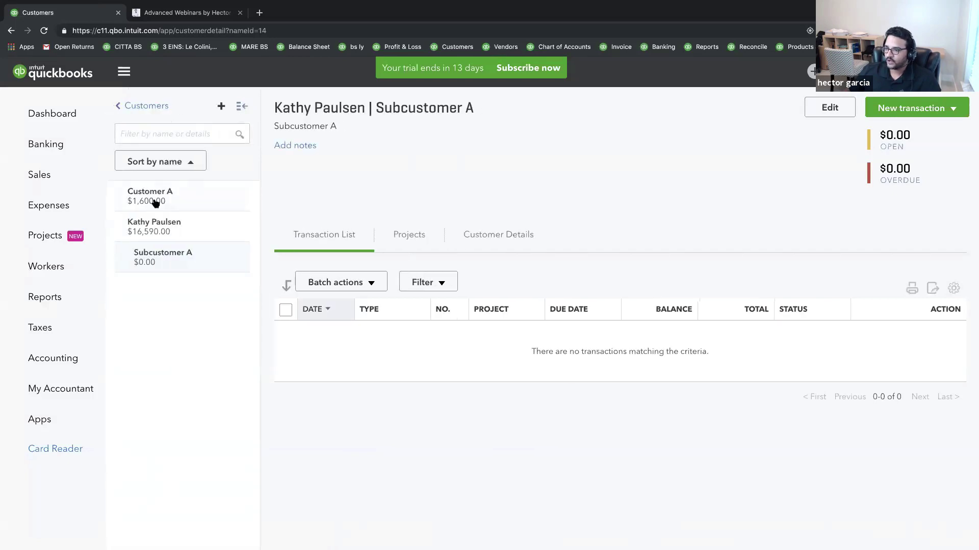
click(154, 223)
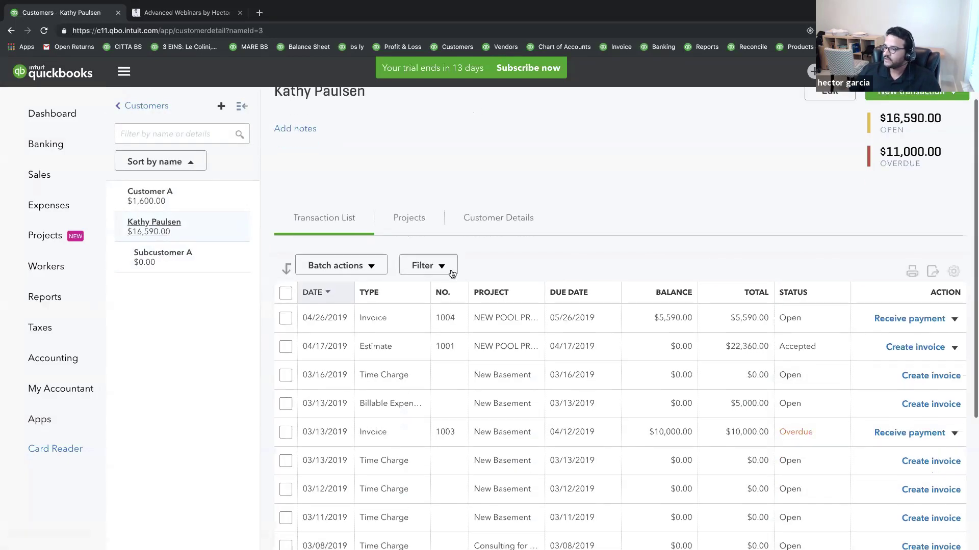
click(118, 107)
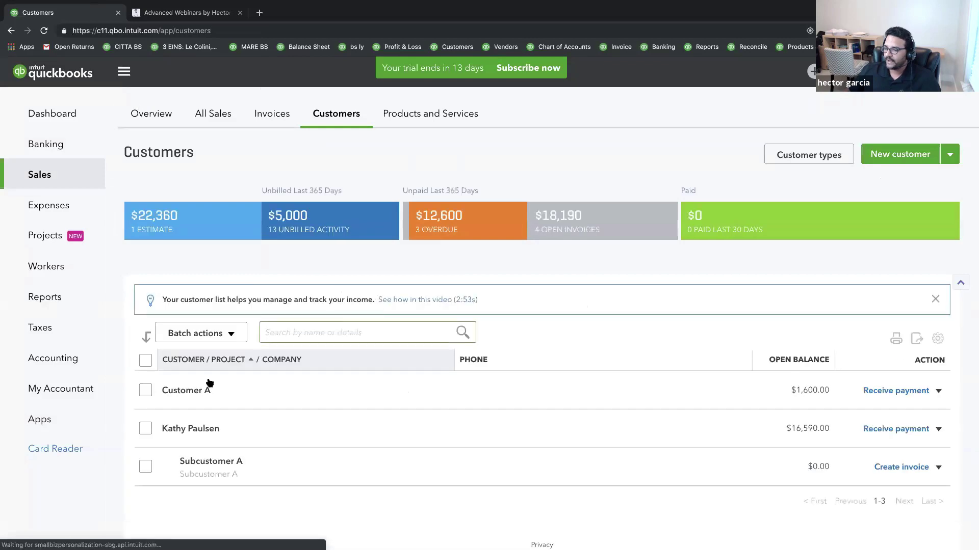
scroll(250, 444, down, 1)
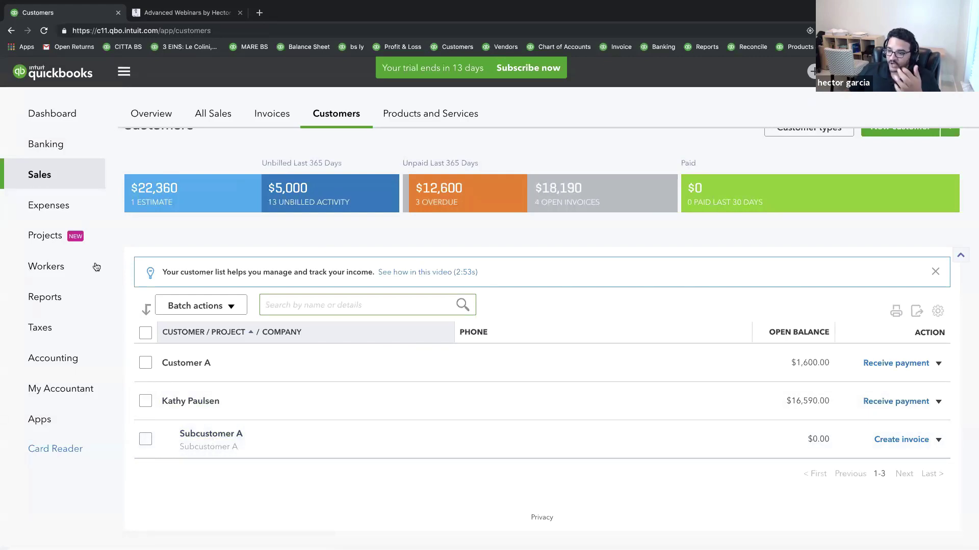
Start a new project from the project list with "Subcustomer A" as its name
click(45, 239)
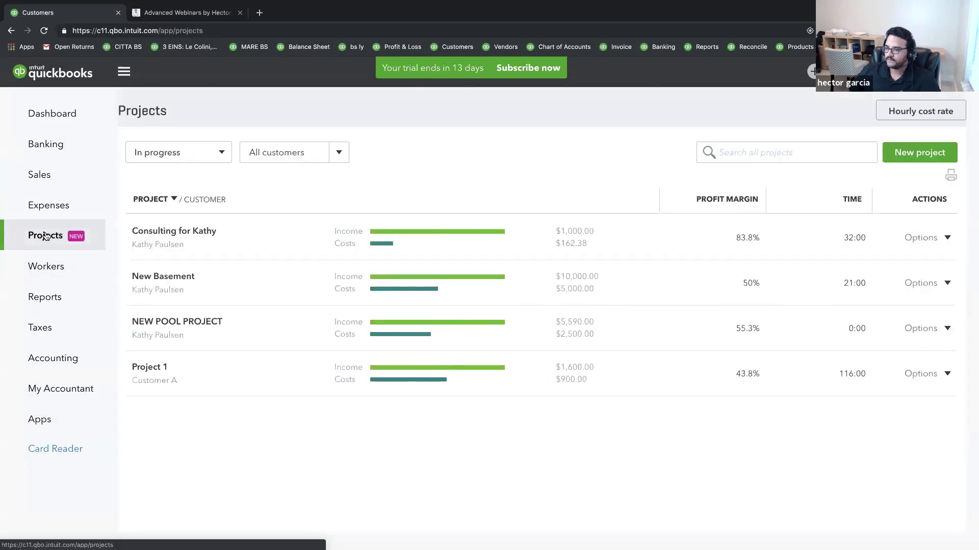
click(916, 155)
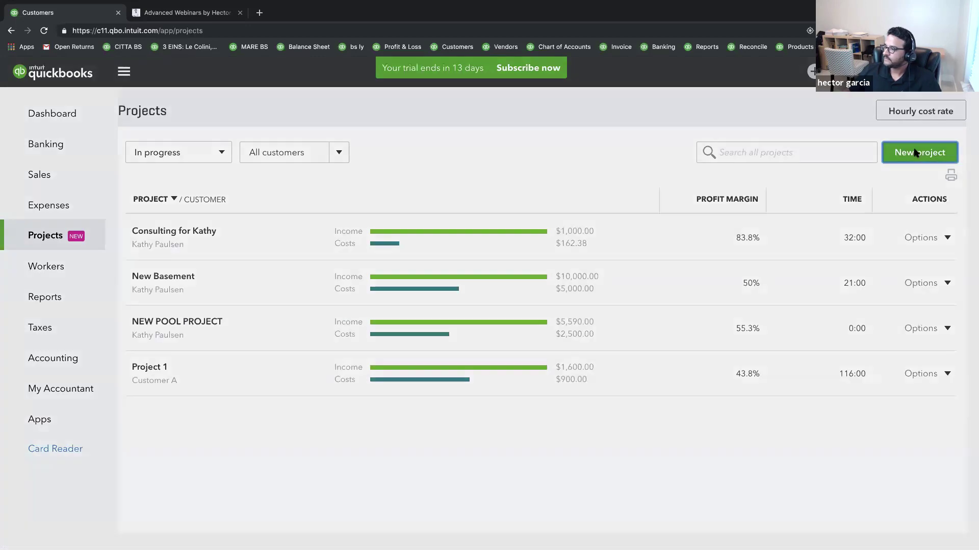
text(Subcustomer A)
drag(640, 128, 720, 127)
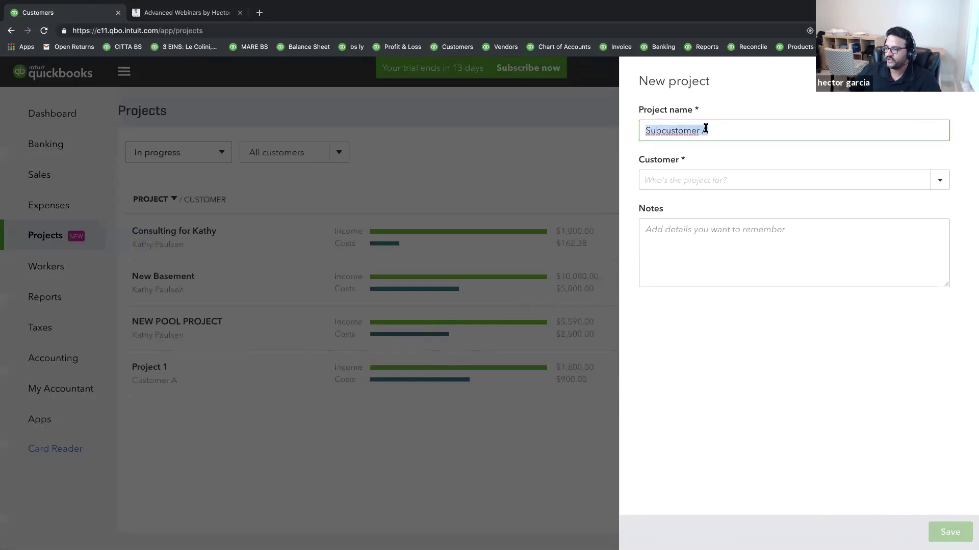
Assign the new project to the same parent customer that Subcustomer A belongs to, and save it
click(856, 173)
click(941, 185)
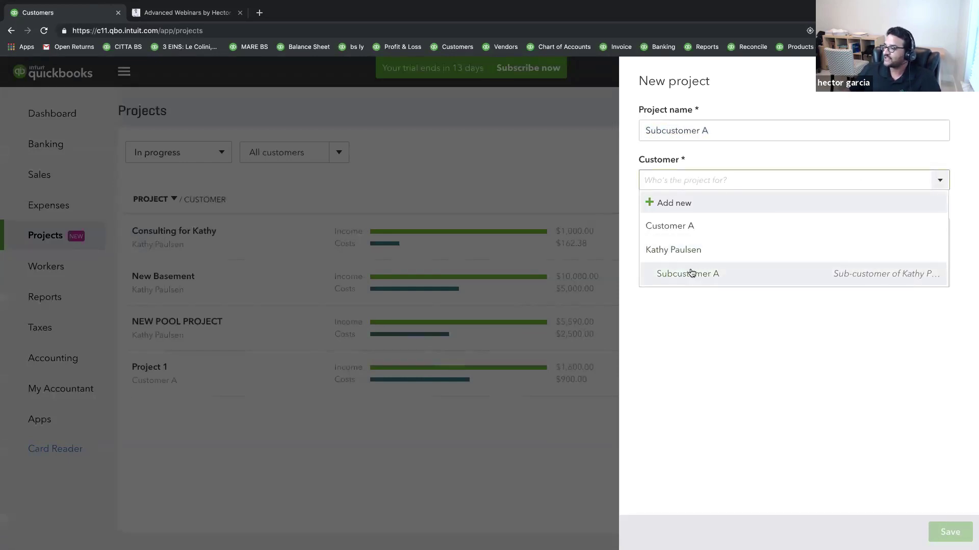
click(683, 250)
drag(724, 129, 617, 130)
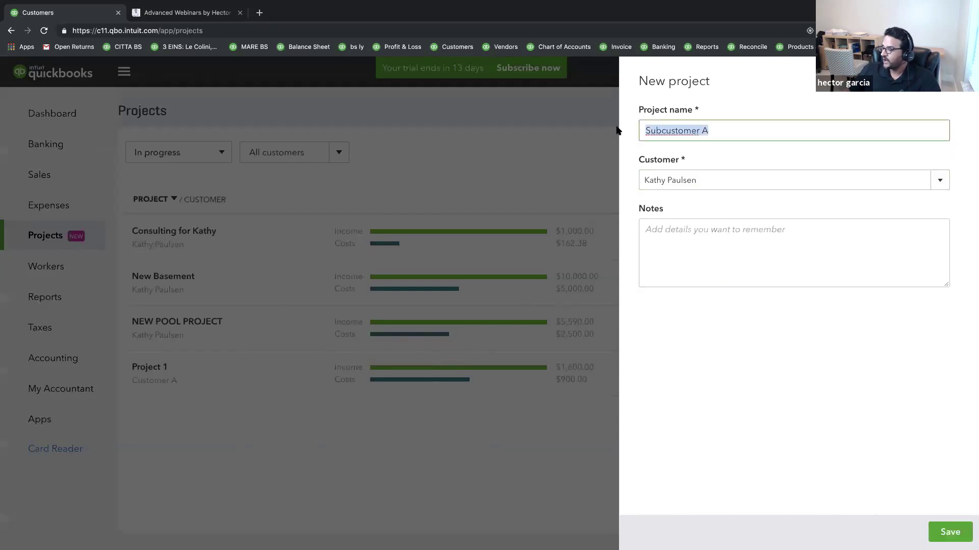
drag(702, 178, 646, 180)
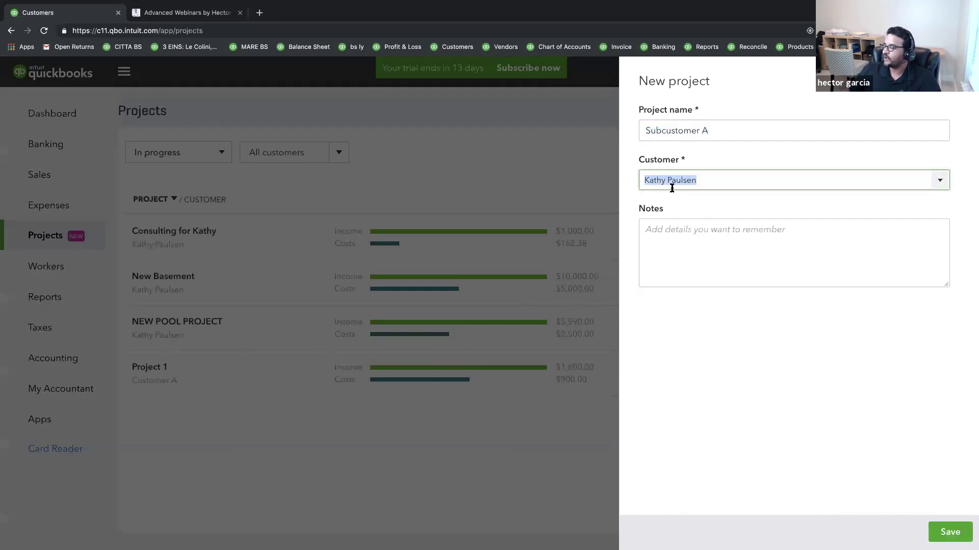
click(947, 530)
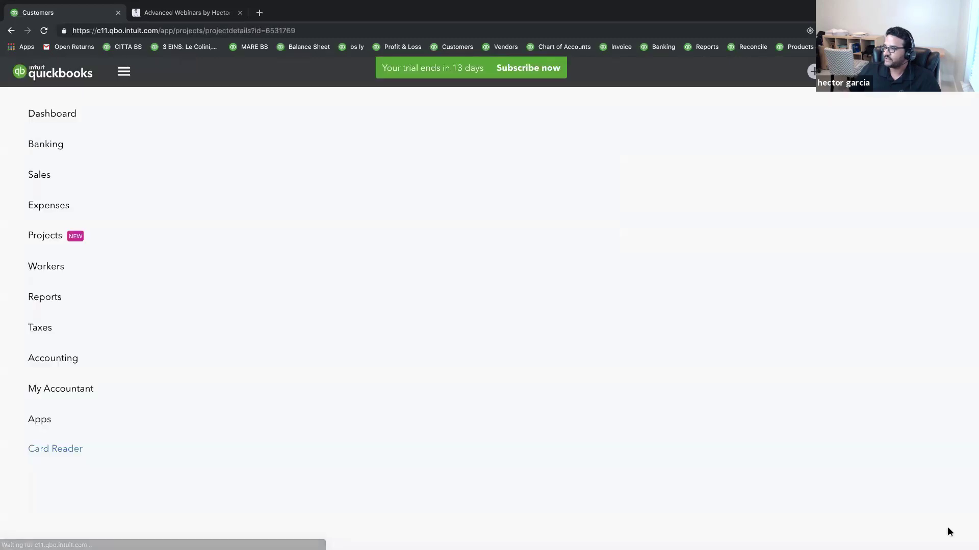
Compare how Subcustomer A appears in the project list and in the customer list
click(46, 242)
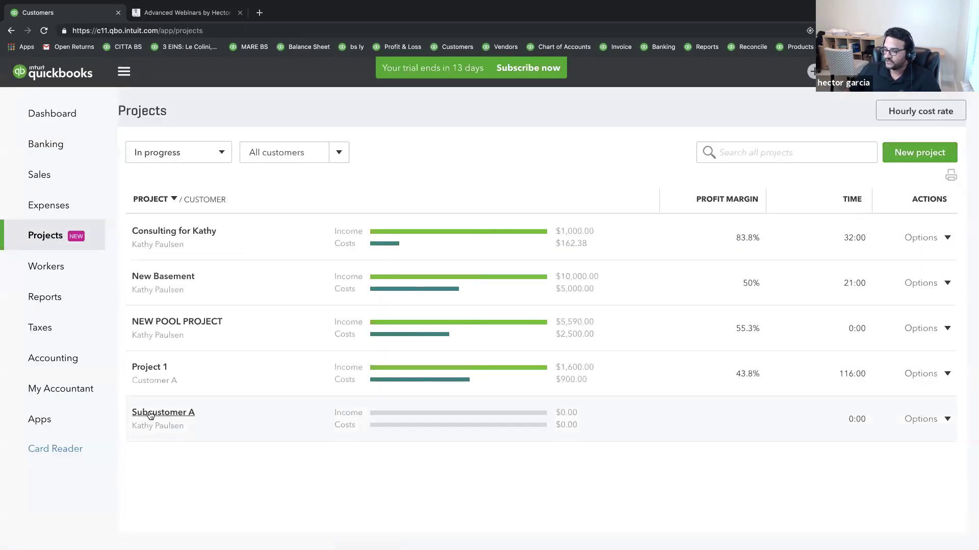
click(39, 175)
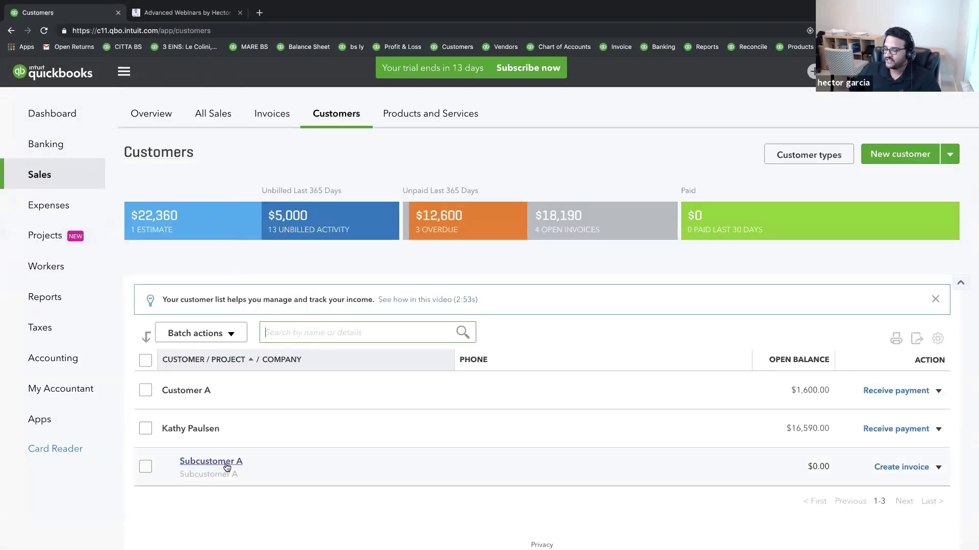
drag(225, 465, 181, 461)
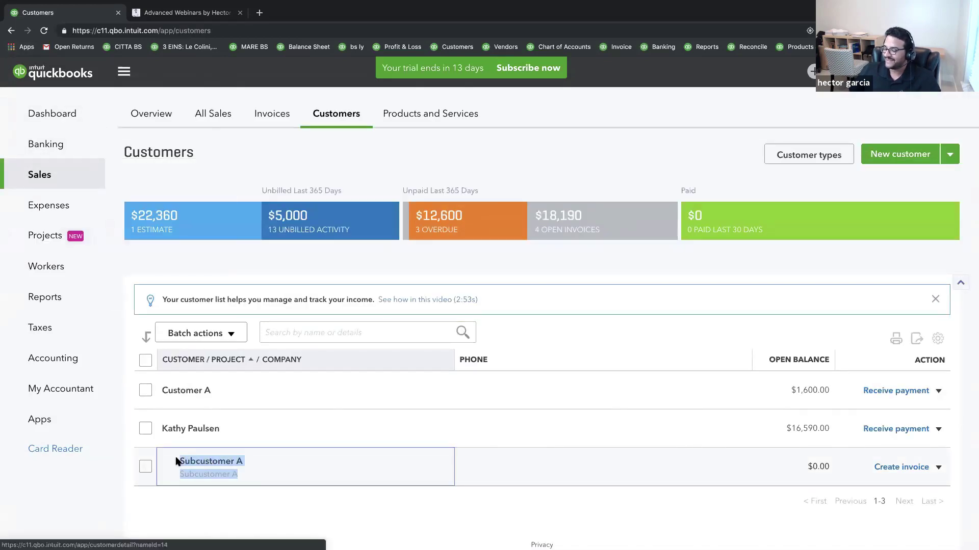
click(176, 462)
click(127, 106)
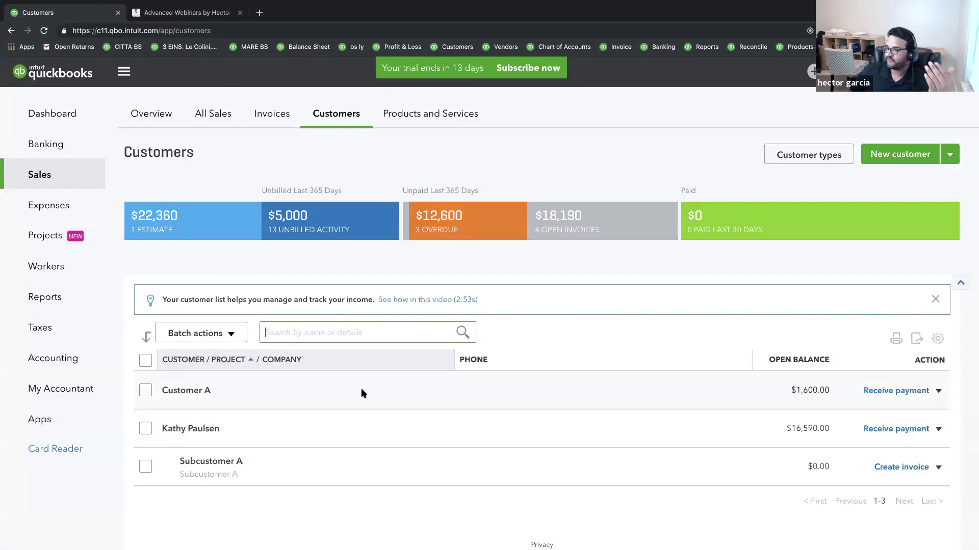
Examine the customers, sub-customers and projects selectable on a new invoice, and close the invoice without choosing one
click(813, 72)
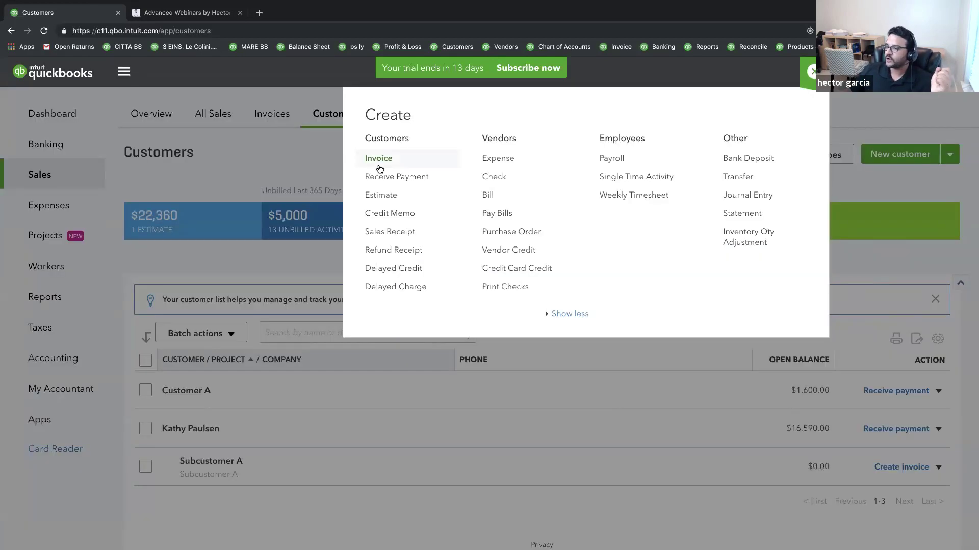
click(379, 158)
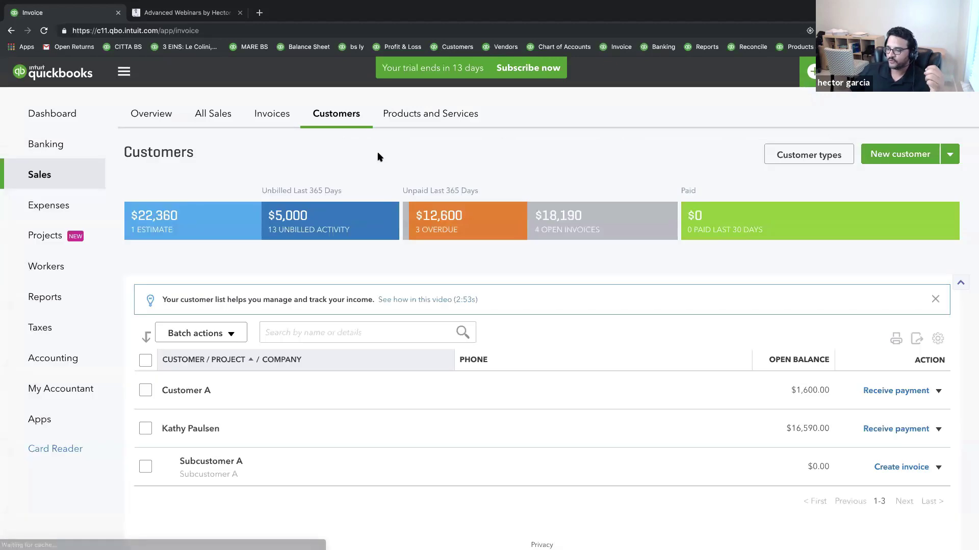
click(164, 132)
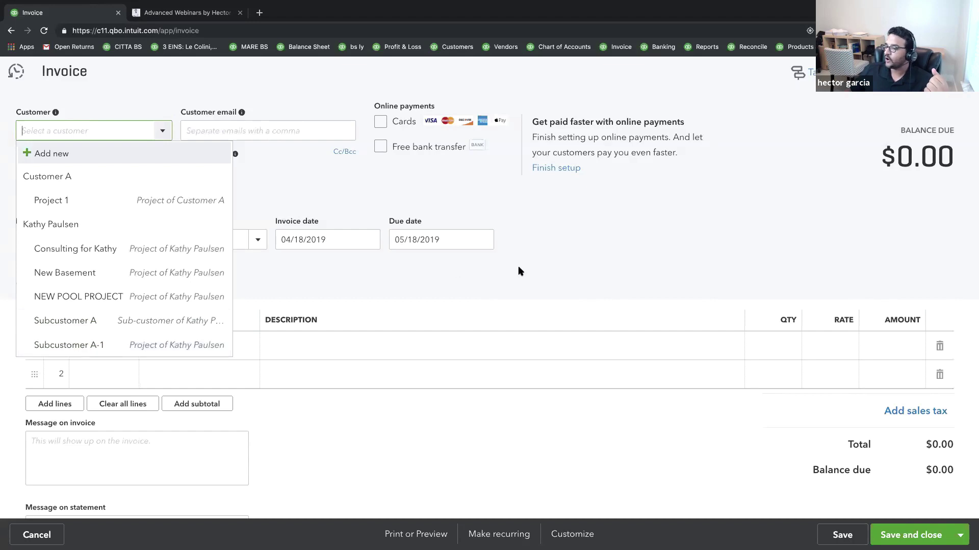
click(764, 255)
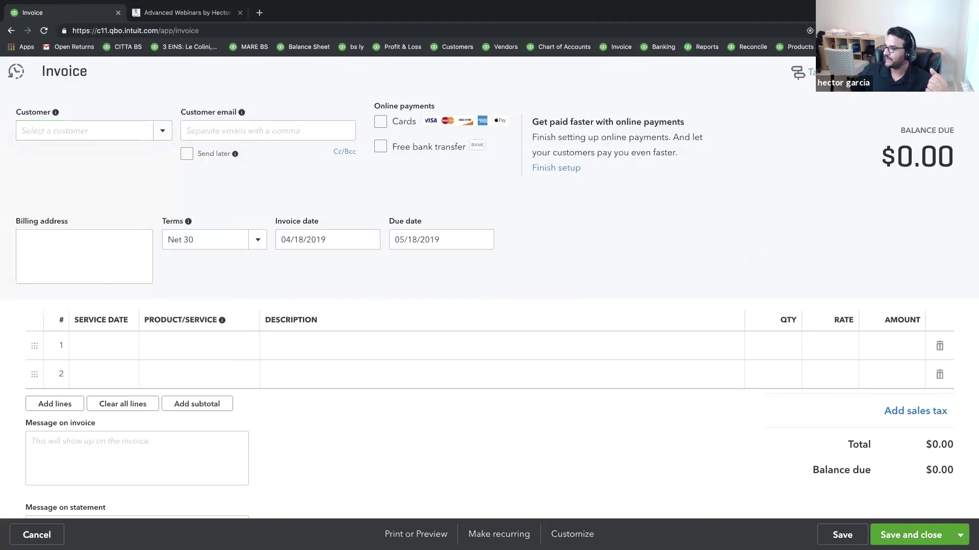
click(965, 71)
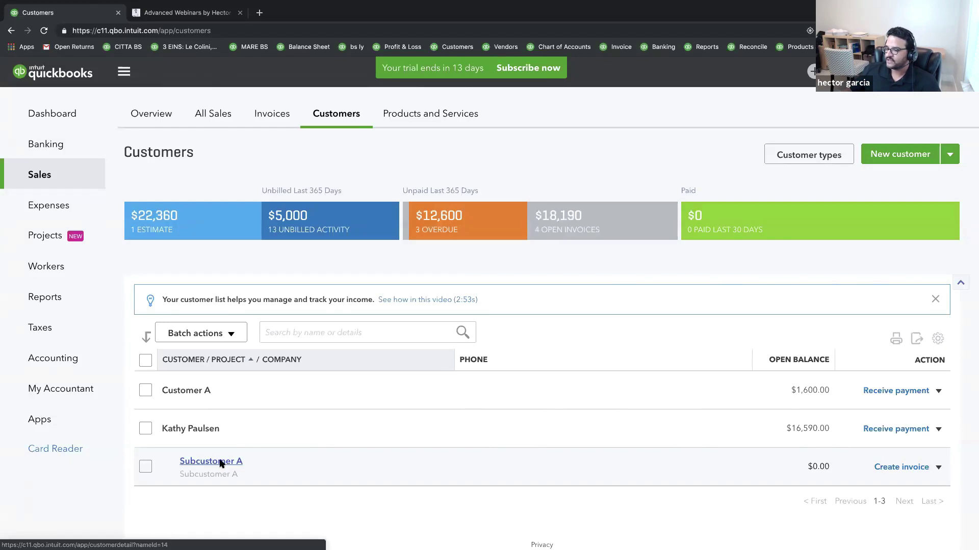
Change the company name on the Subcustomer A record to "Summer Home" and save it
click(220, 463)
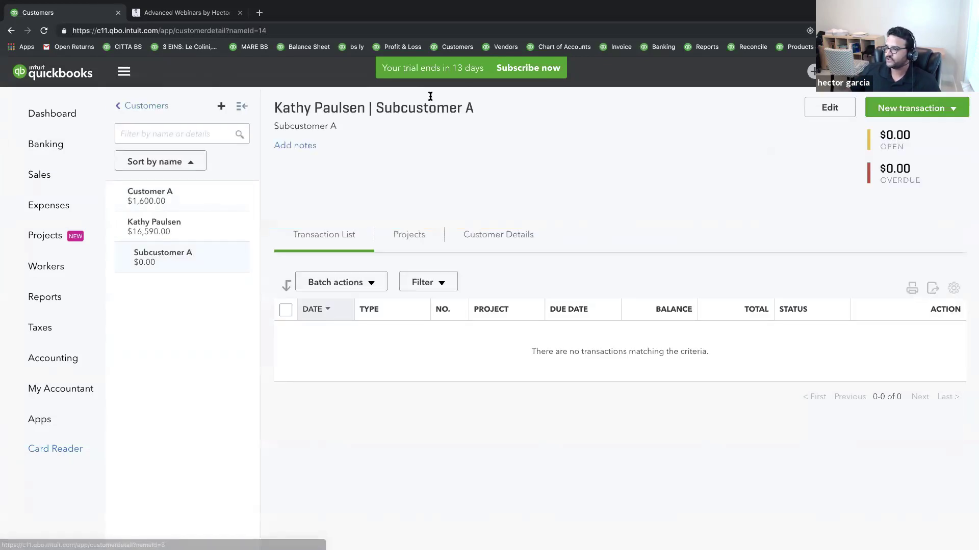
click(849, 111)
triple_click(280, 179)
text(Summer H)
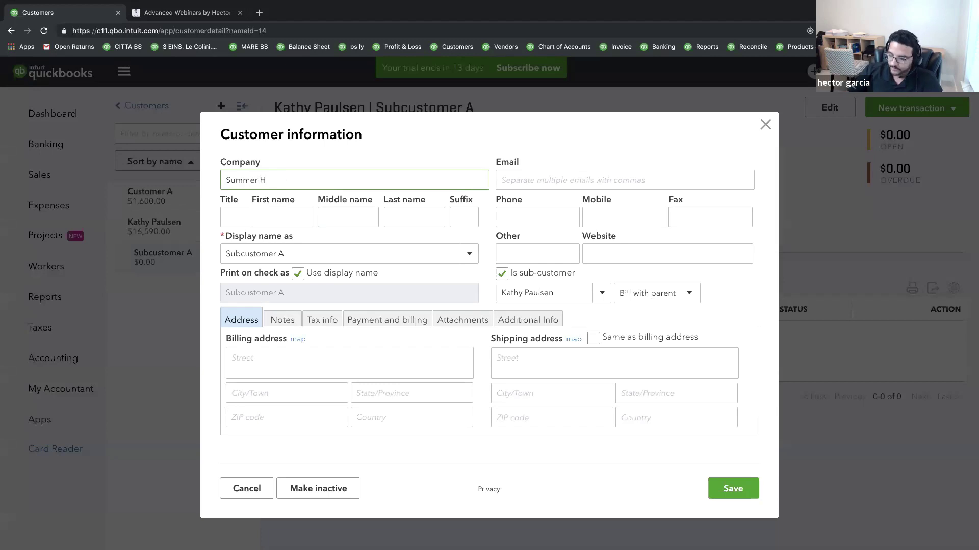
click(733, 490)
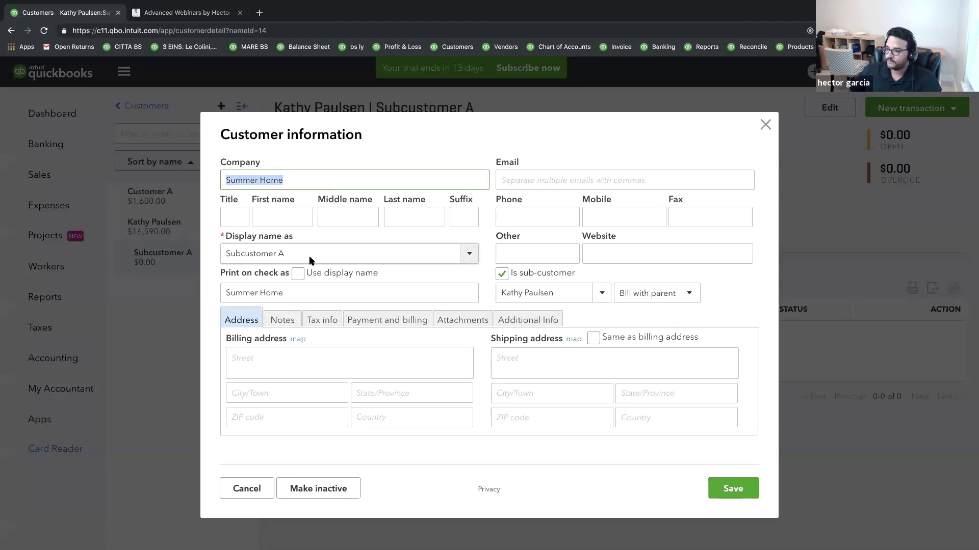
Set the sub-customer's display name to "Summer Home" and save the record
click(310, 255)
text(Summer Home)
click(298, 294)
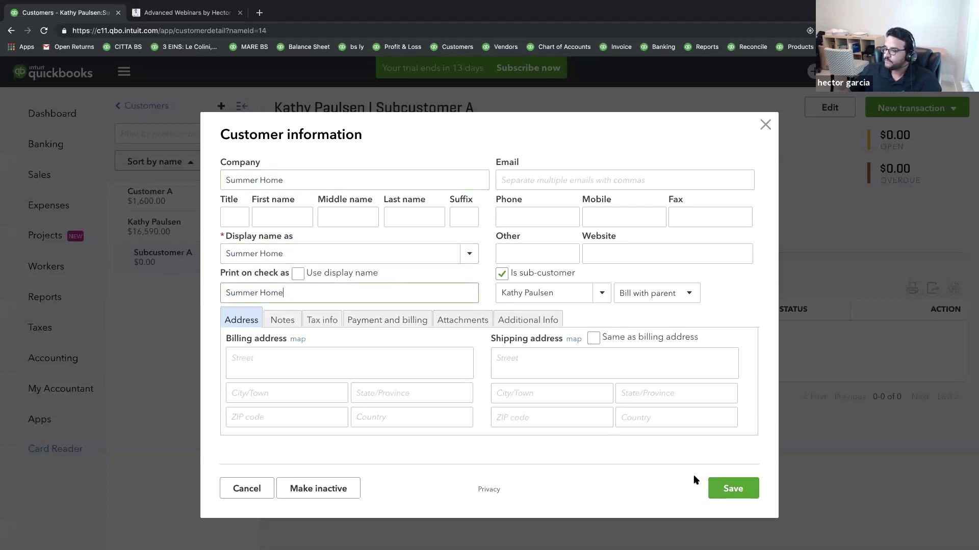
click(733, 488)
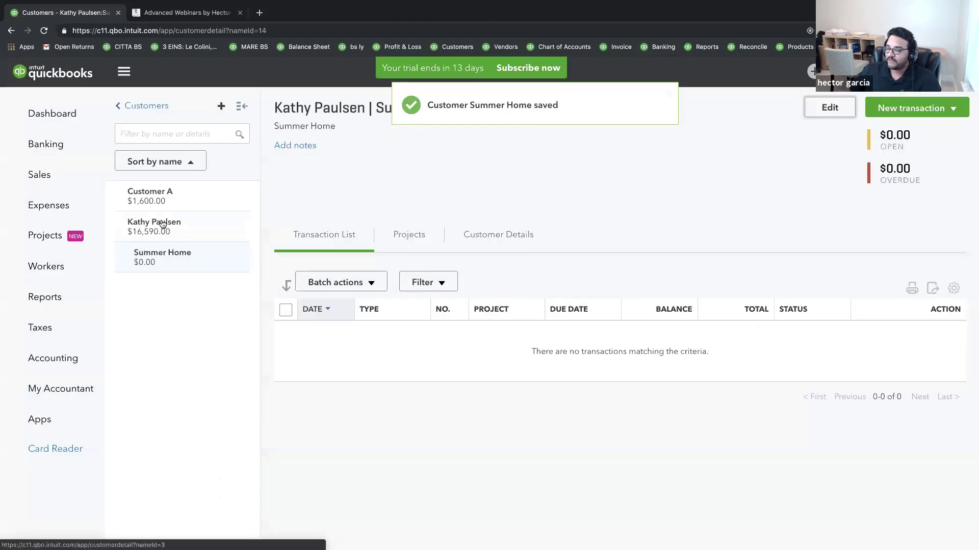
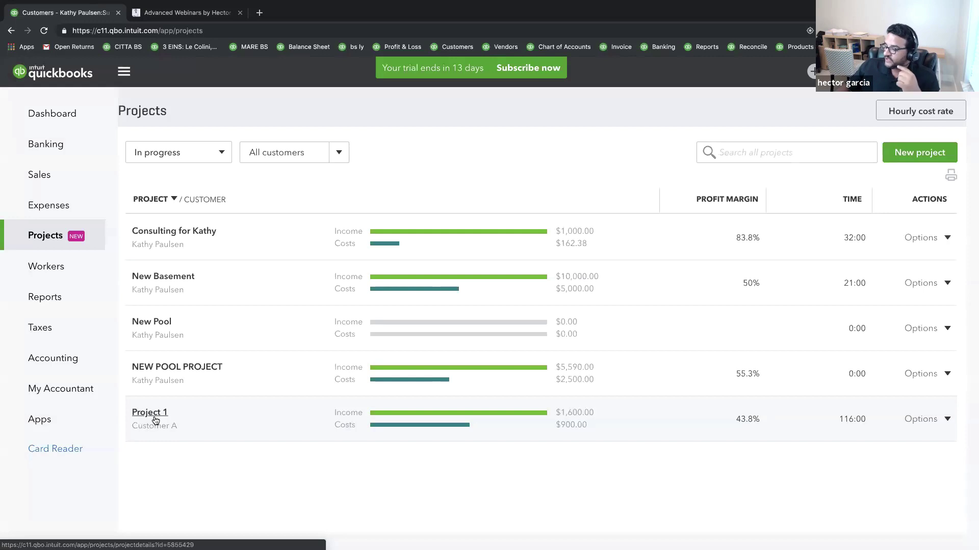
Check in Project 1's edit form whether its customer can be changed, and close the form without changes
click(936, 423)
click(900, 448)
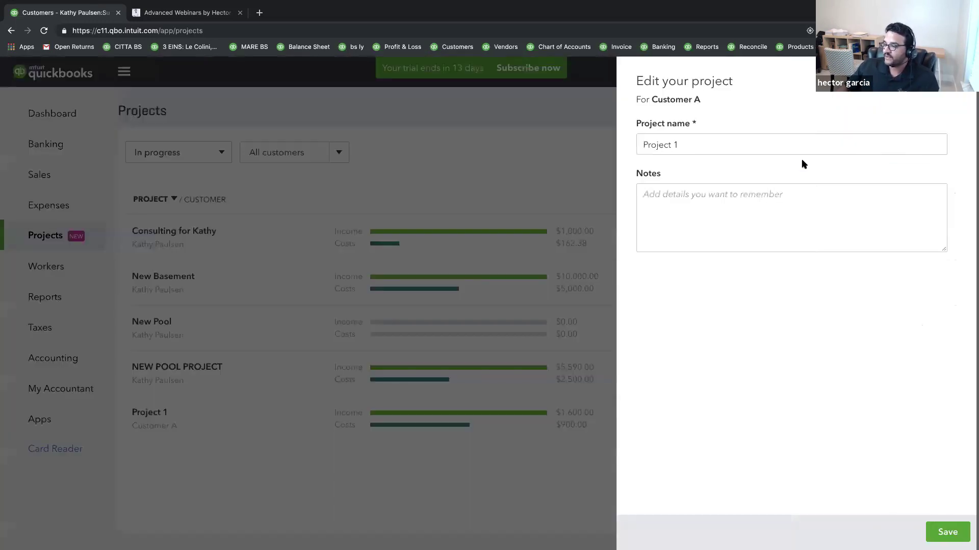
drag(651, 95, 704, 81)
key(Escape)
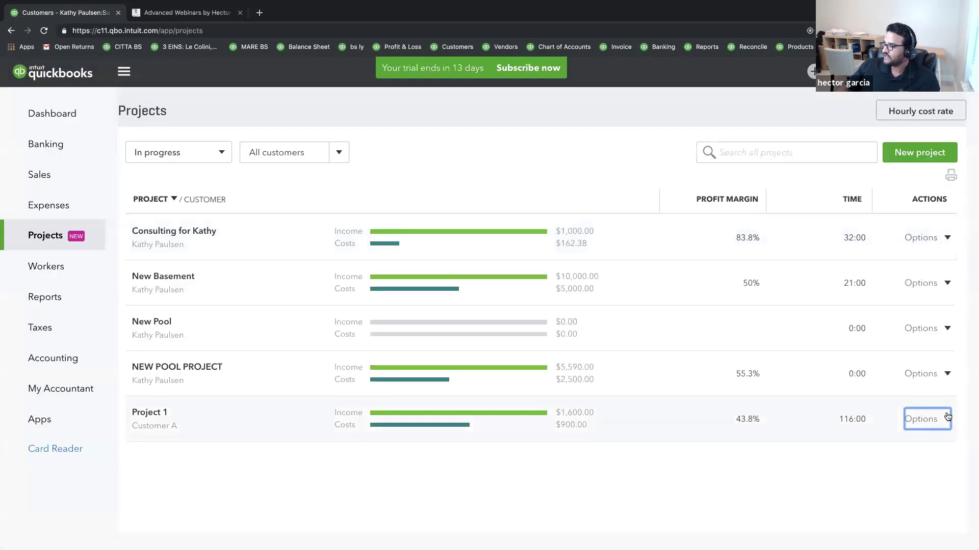
Try to delete Project 1 from the project list
click(947, 419)
click(887, 508)
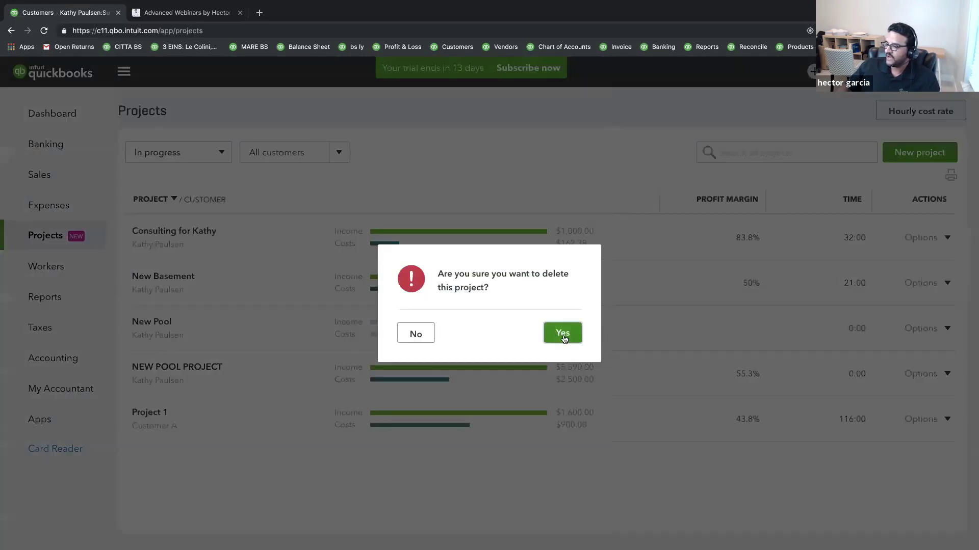
click(562, 333)
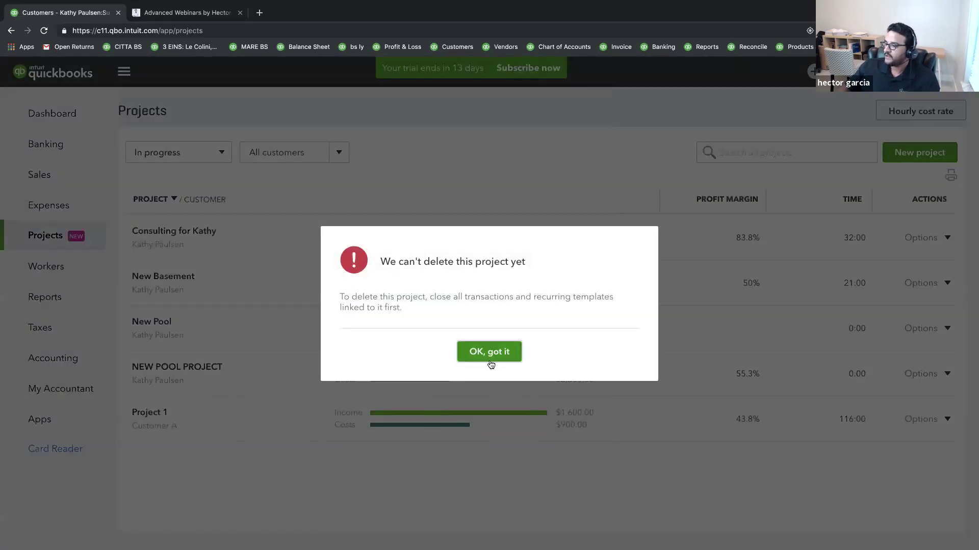
click(489, 352)
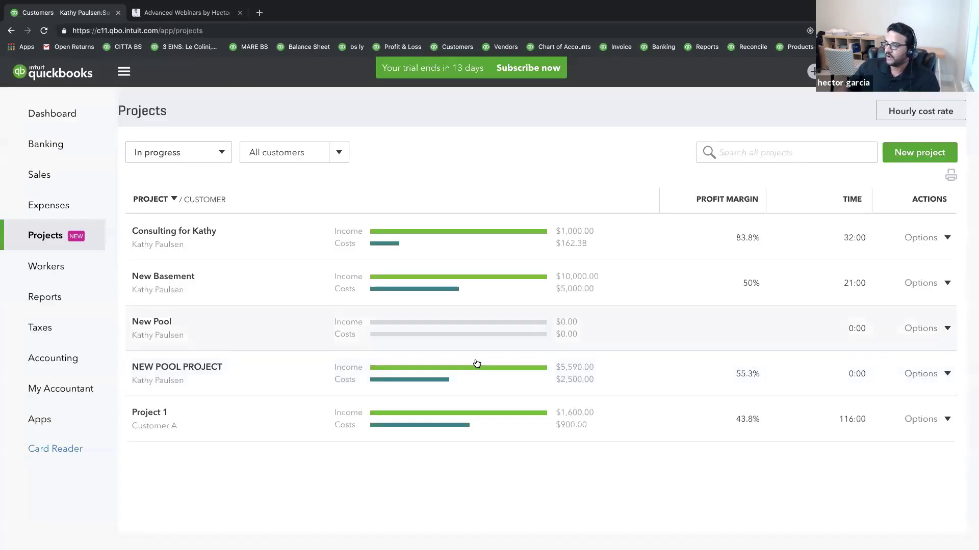
Start a new project named "New Pool" and assign it to the sub-customer Summer Home
click(44, 31)
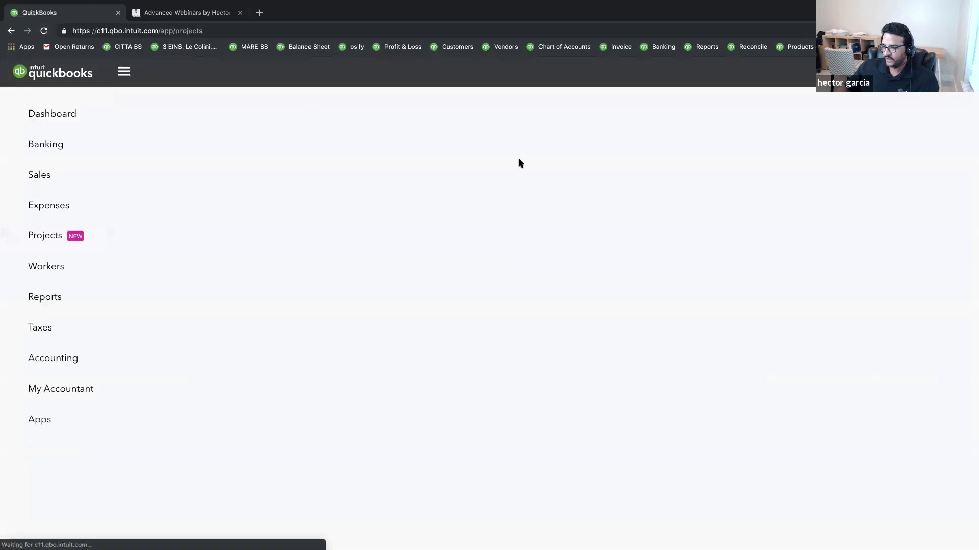
click(947, 155)
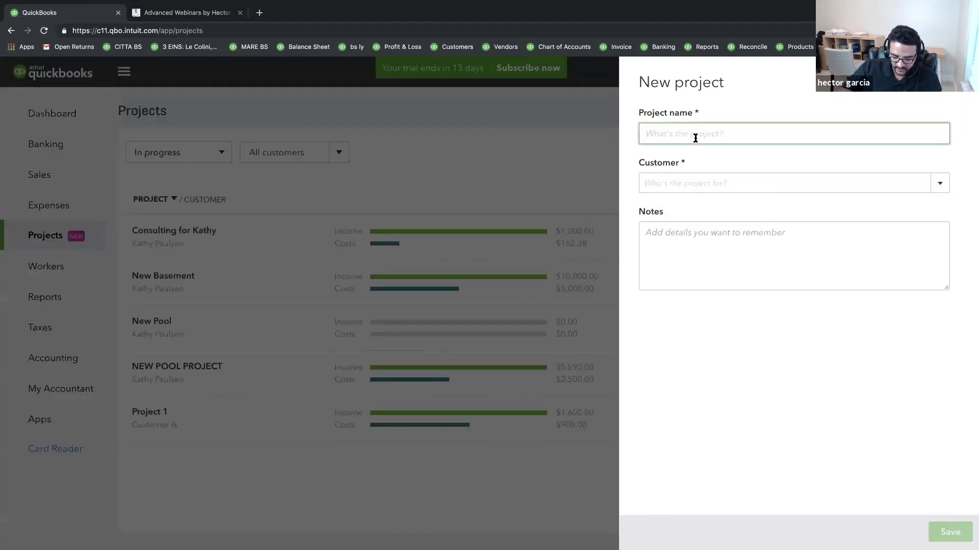
text(New Pool)
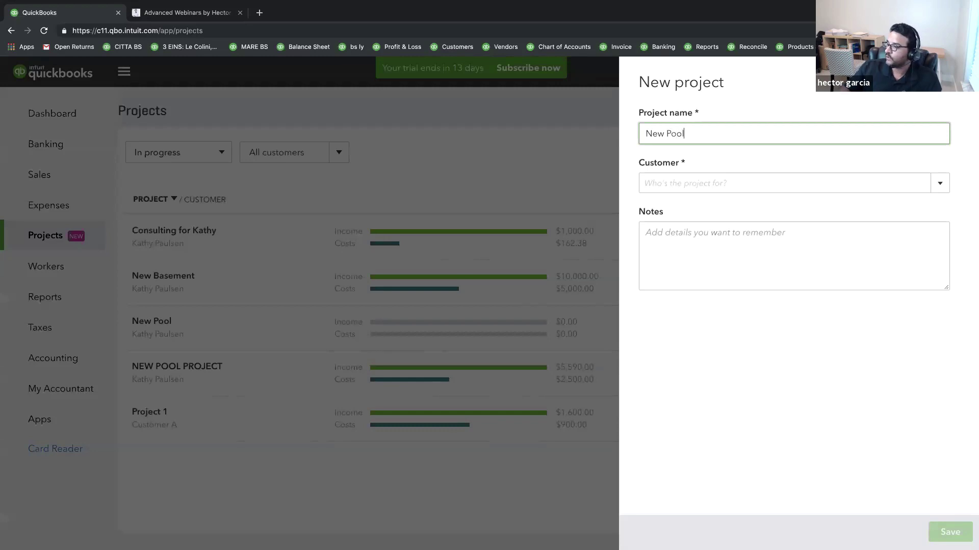
click(941, 183)
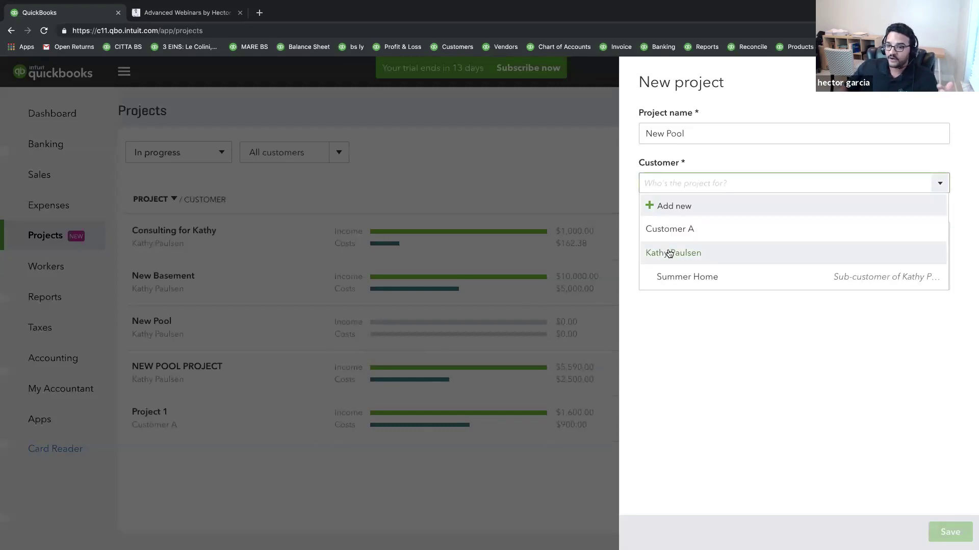
click(680, 278)
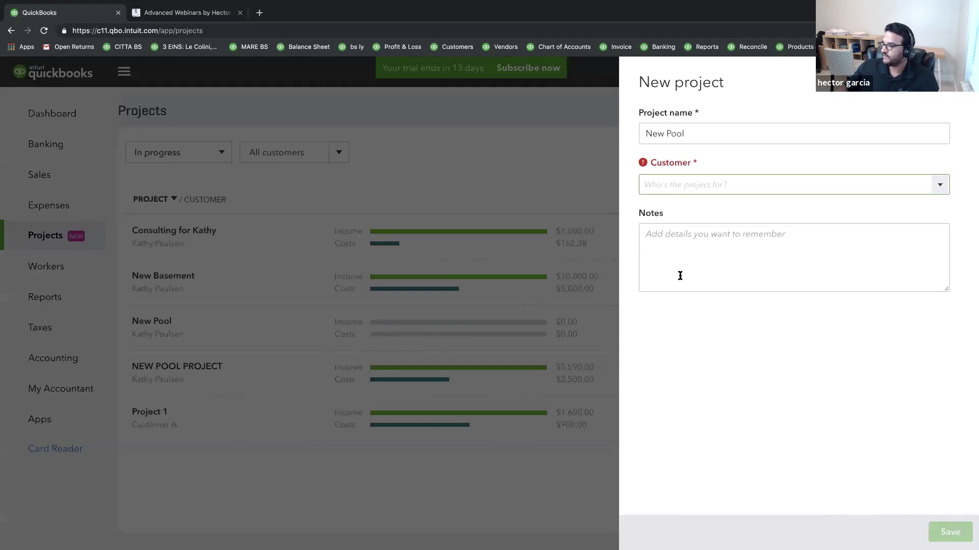
click(940, 184)
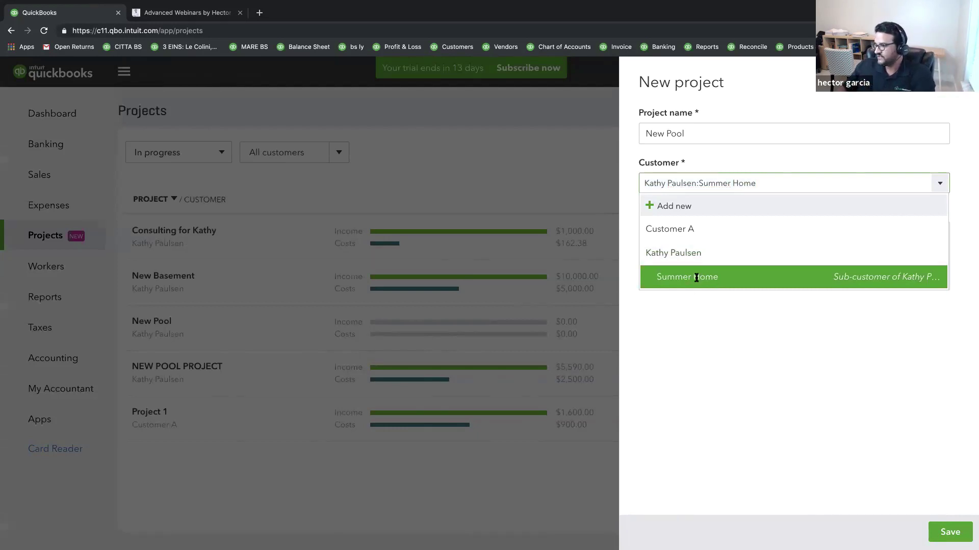
click(699, 278)
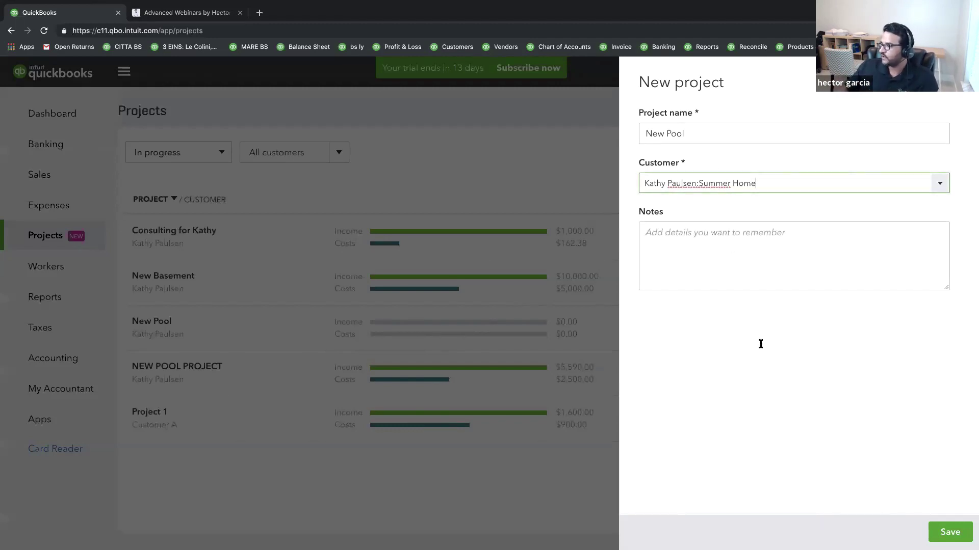
Check the new project's name and its assigned sub-customer, and save the project
drag(701, 136, 617, 132)
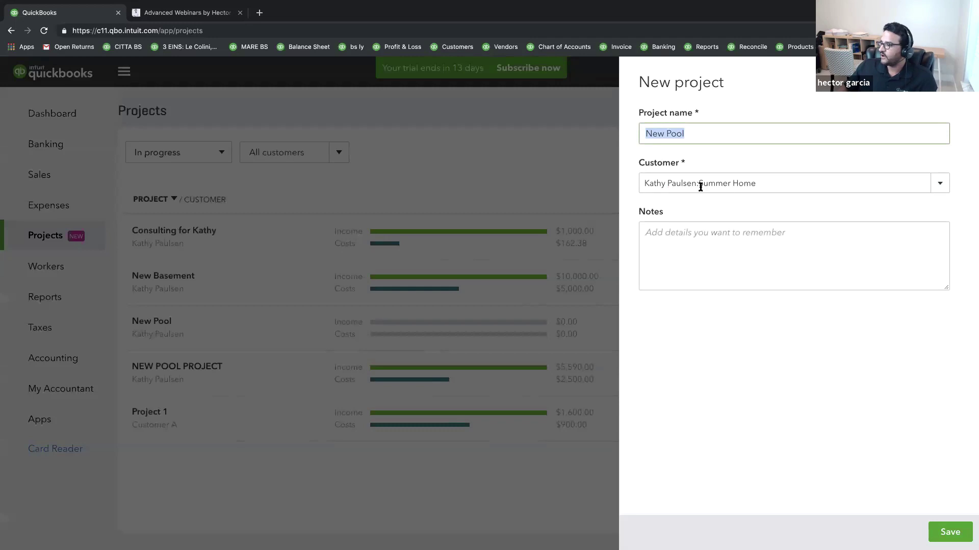
click(717, 184)
click(731, 185)
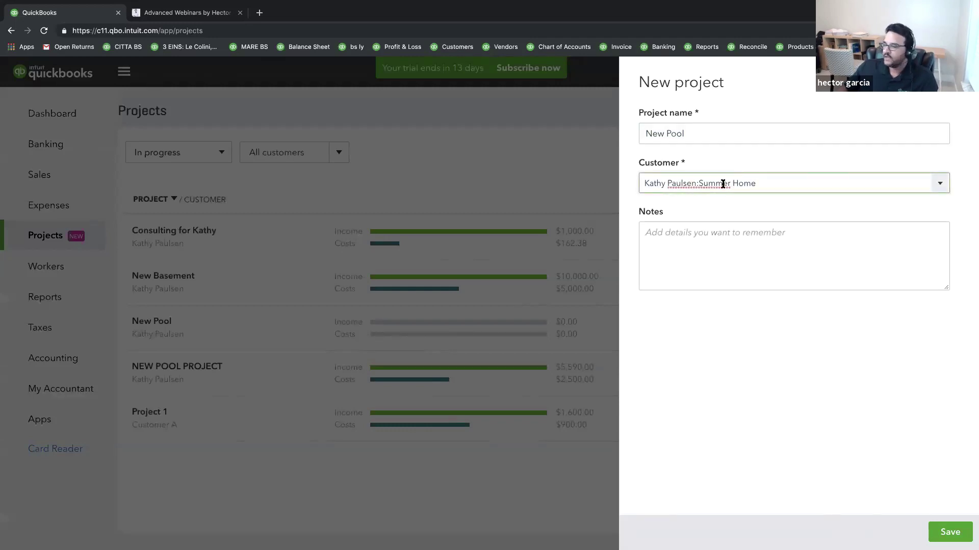
drag(699, 184, 754, 184)
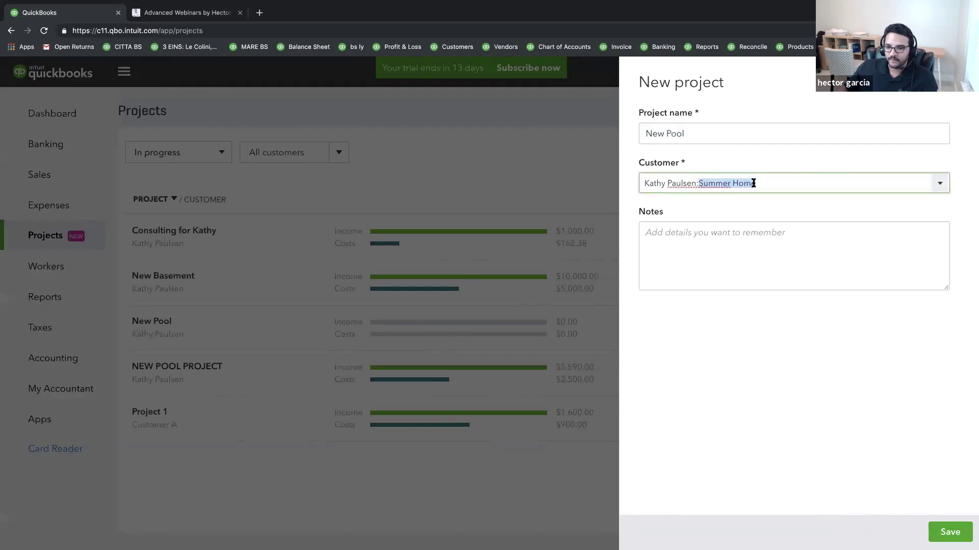
click(949, 533)
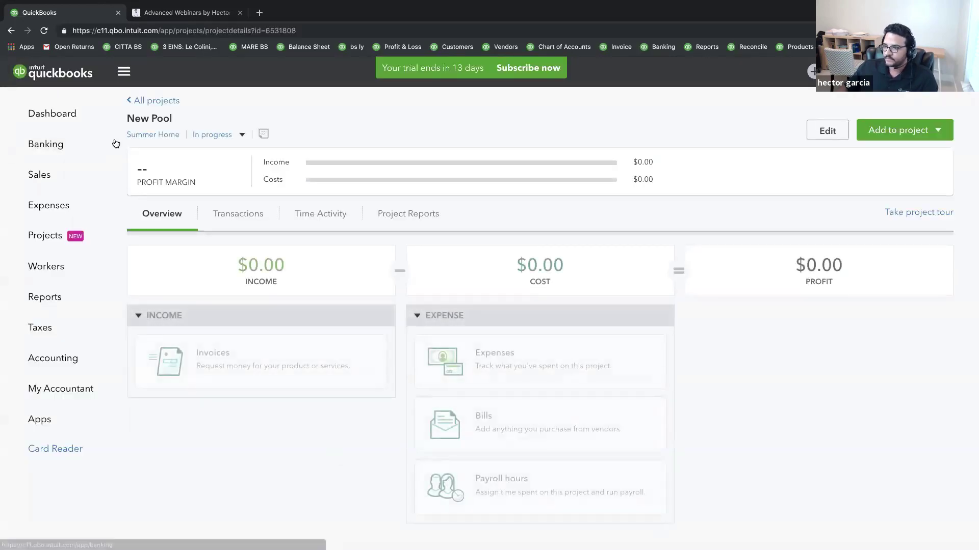
Compare the new Summer Home project with the other pool projects in the full project list
click(151, 100)
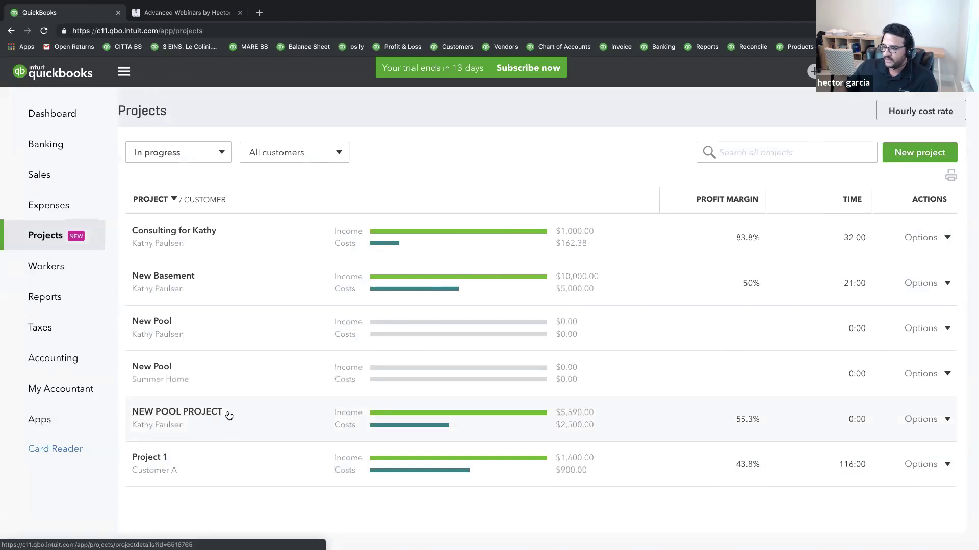
drag(227, 413, 127, 409)
click(131, 412)
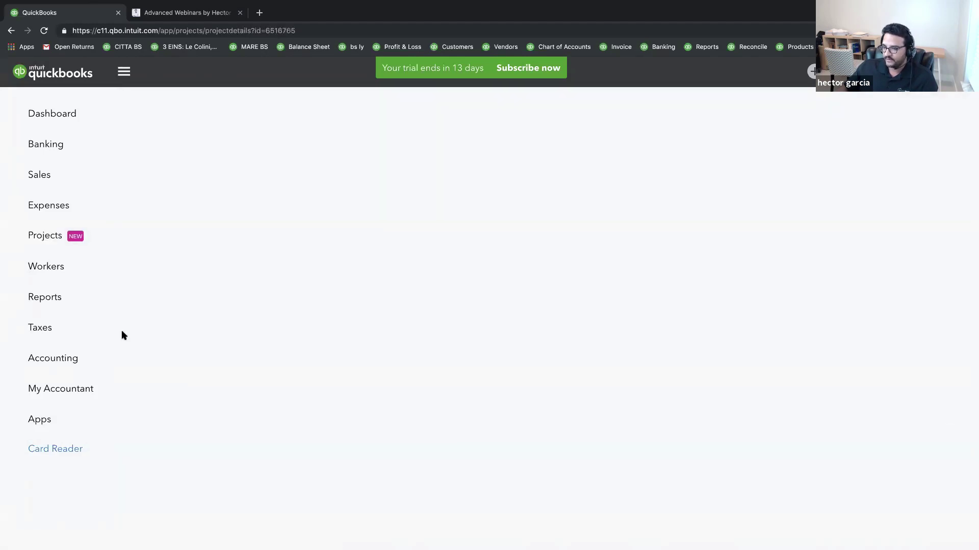
click(11, 30)
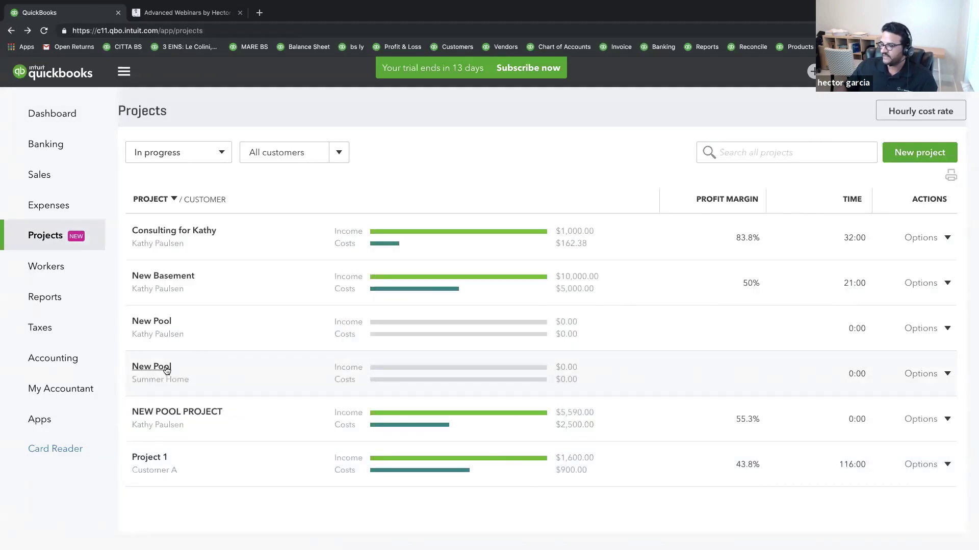
Examine the customer assignment in the edit form of Summer Home's New Pool project, and close the form without changes
click(946, 375)
click(917, 400)
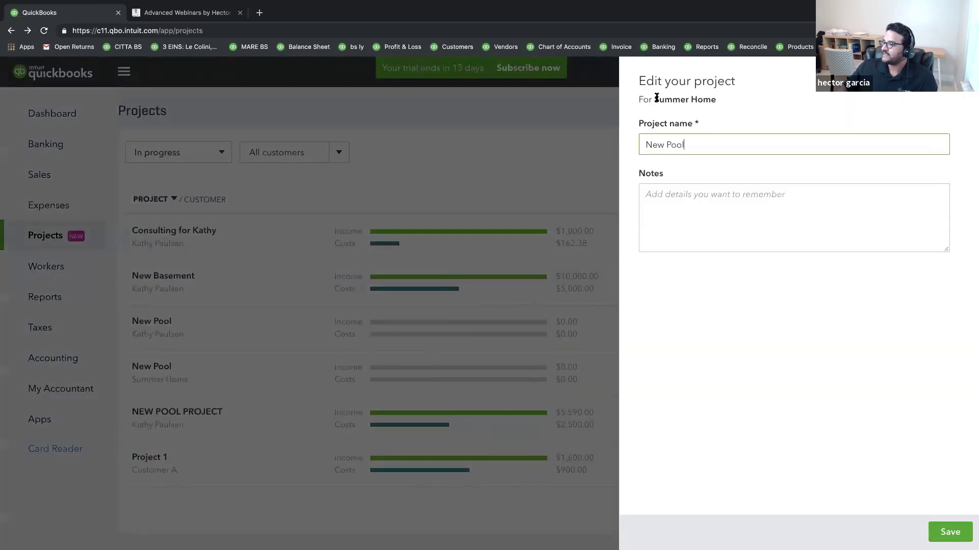
drag(656, 97, 723, 102)
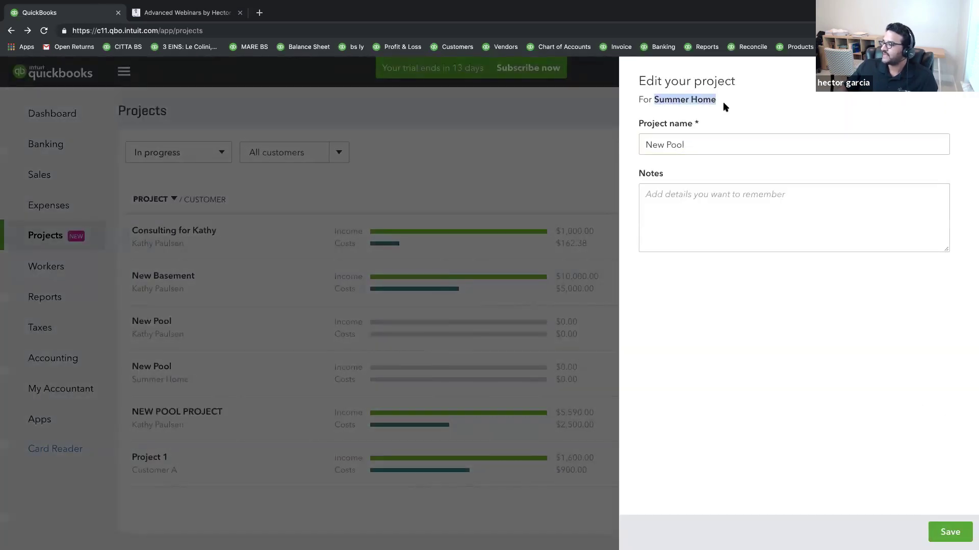
click(660, 99)
drag(659, 99, 714, 101)
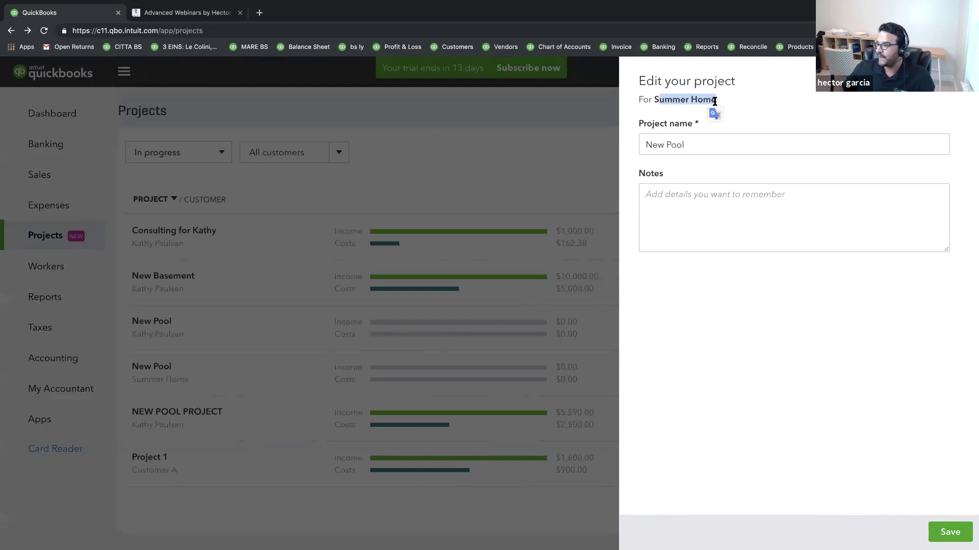
click(666, 98)
drag(657, 99, 714, 102)
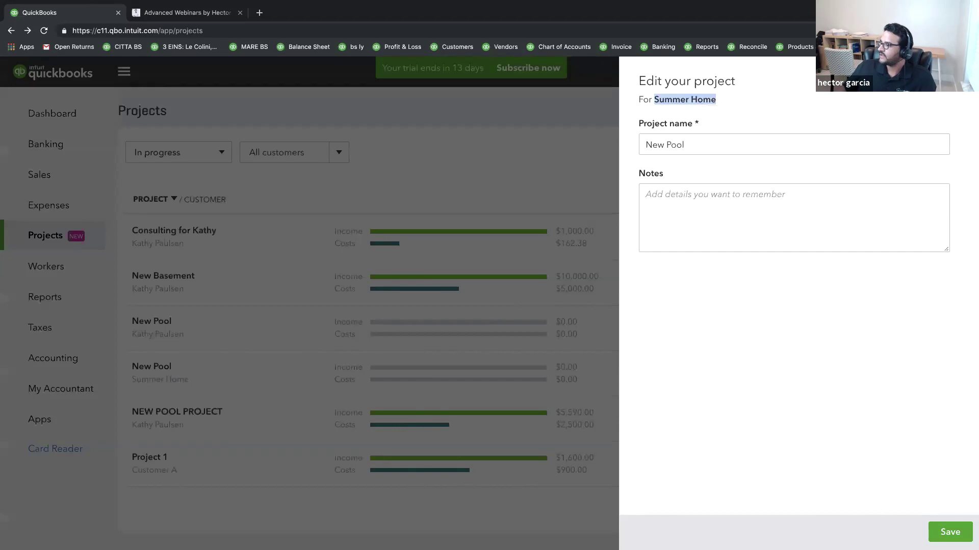
click(166, 376)
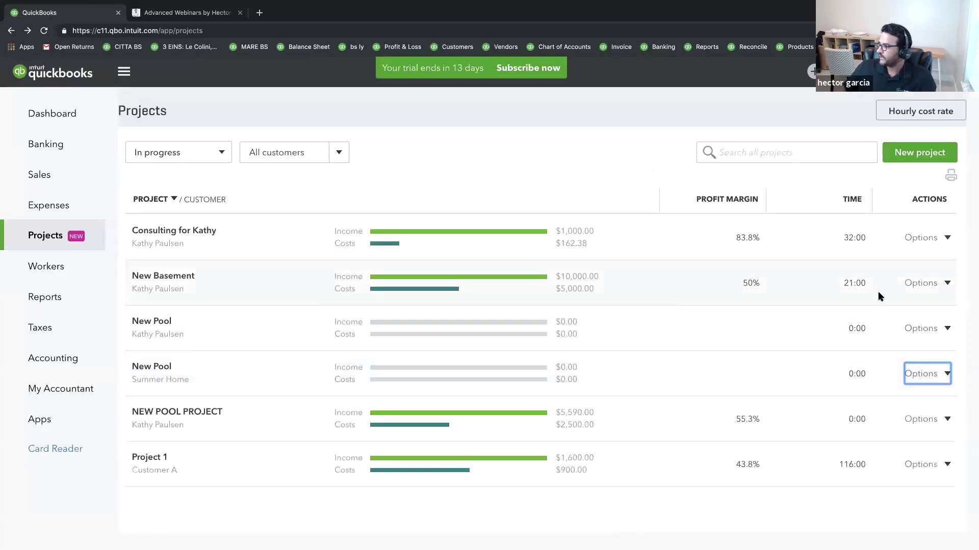
Mark every in-progress project as canceled except the New Pool project under Summer Home
click(947, 329)
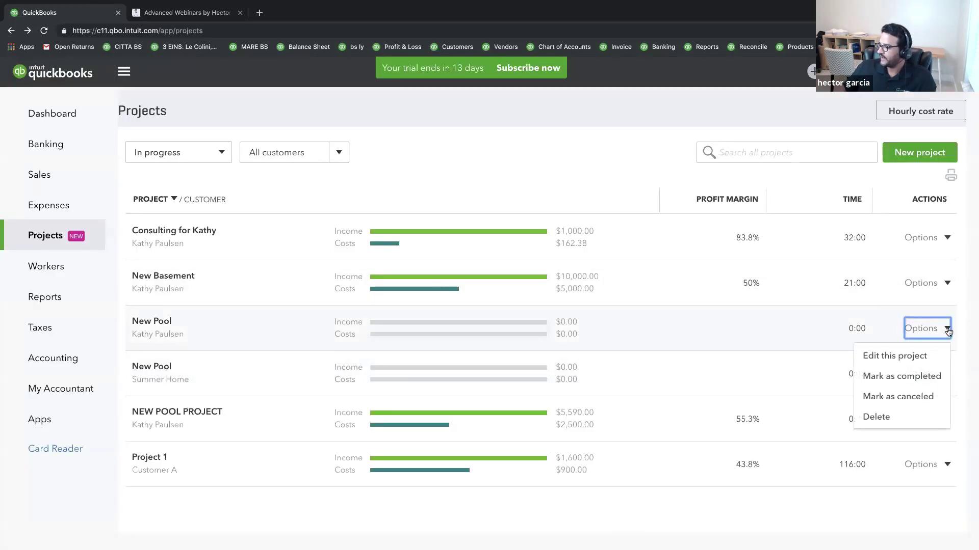
click(903, 397)
click(947, 420)
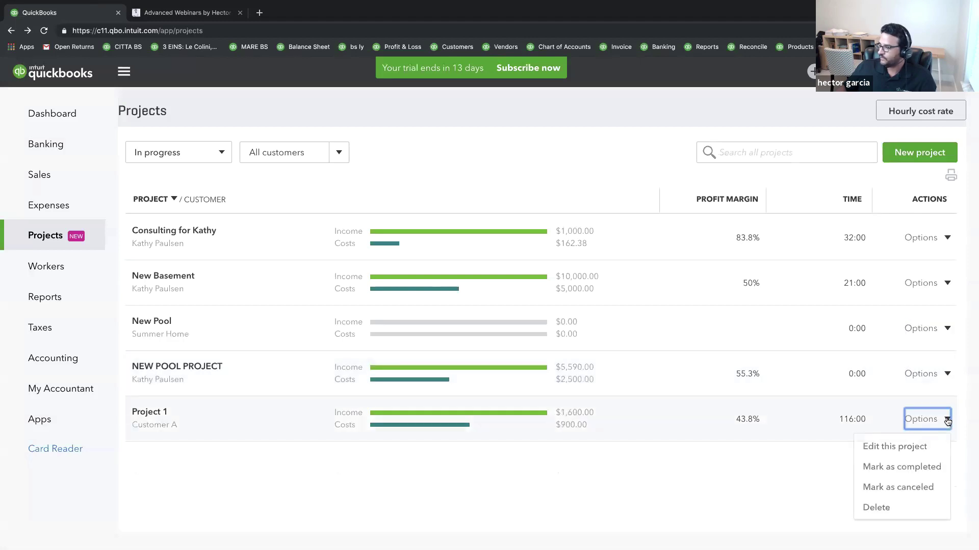
click(902, 485)
click(947, 278)
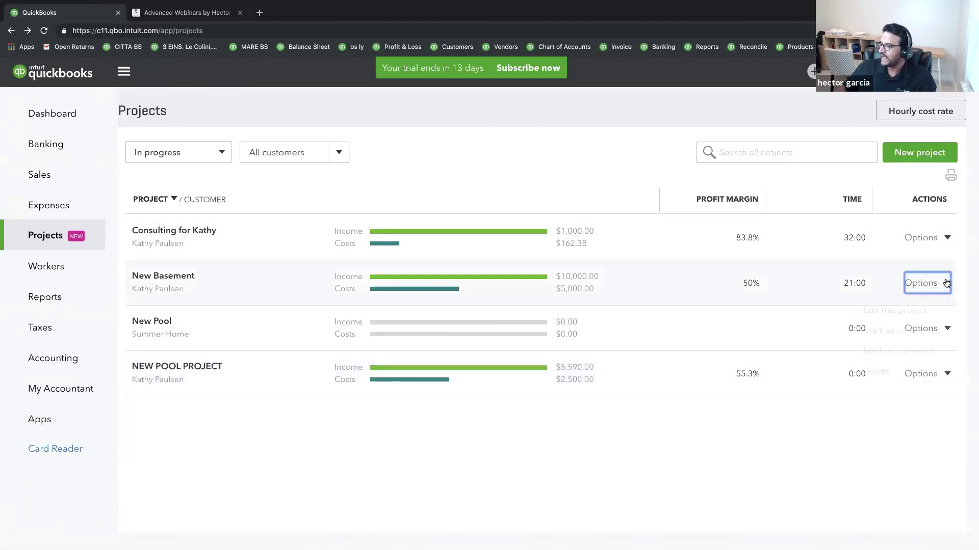
key(Escape)
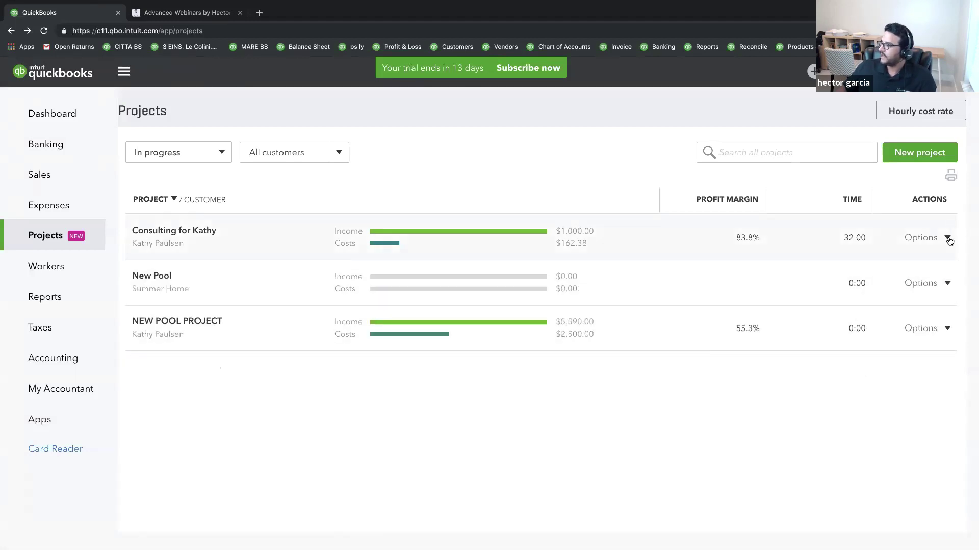
click(947, 237)
click(912, 308)
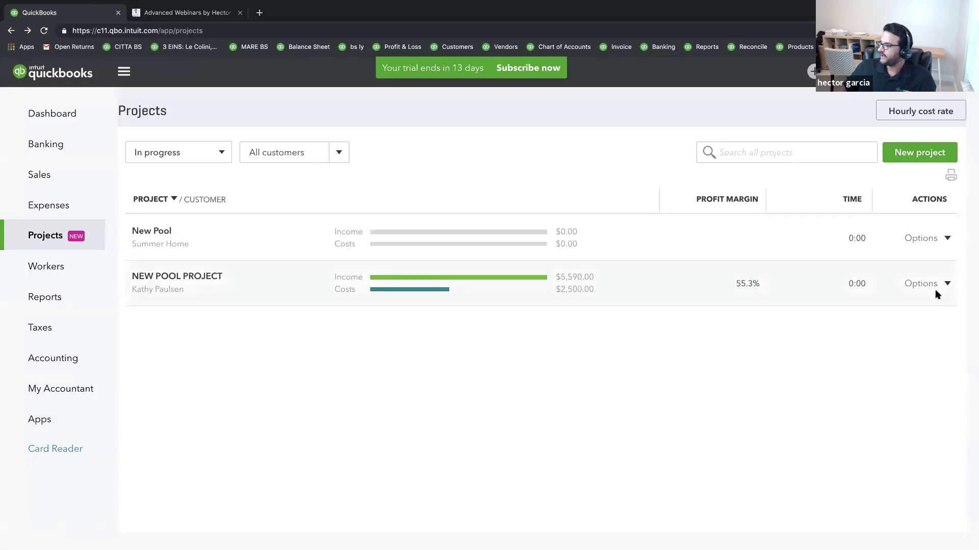
click(947, 284)
click(900, 355)
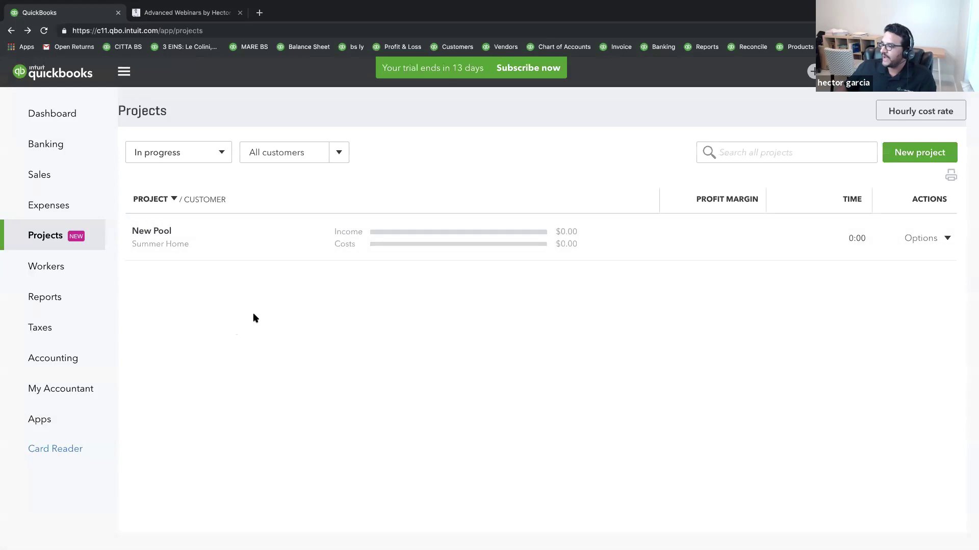
Review the status options for Summer Home's New Pool project, and check the canceled and completed project lists before returning to in-progress projects
click(945, 239)
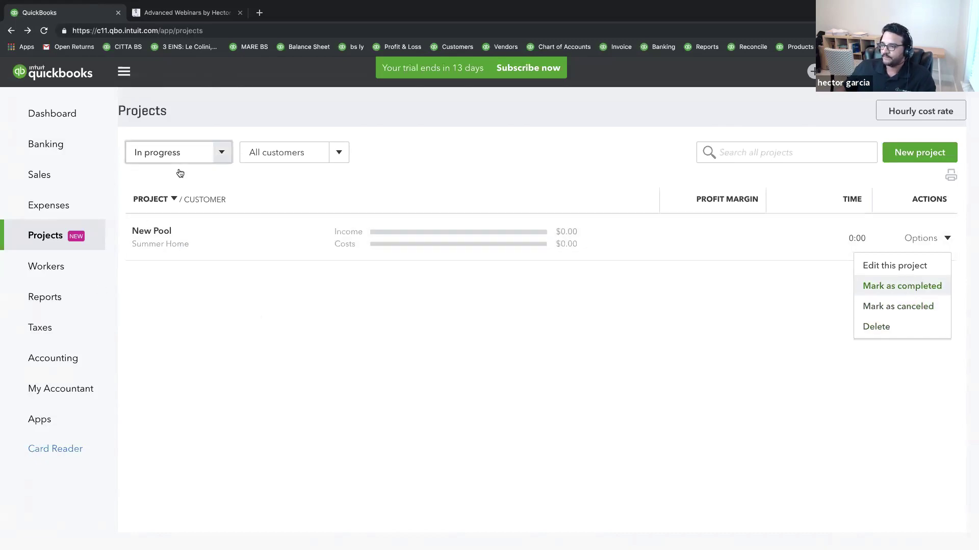
click(215, 151)
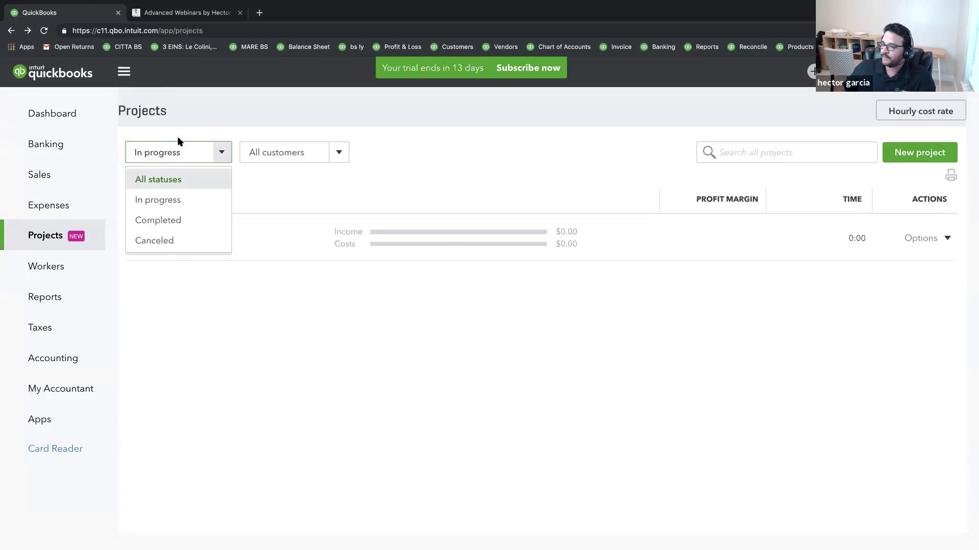
click(161, 242)
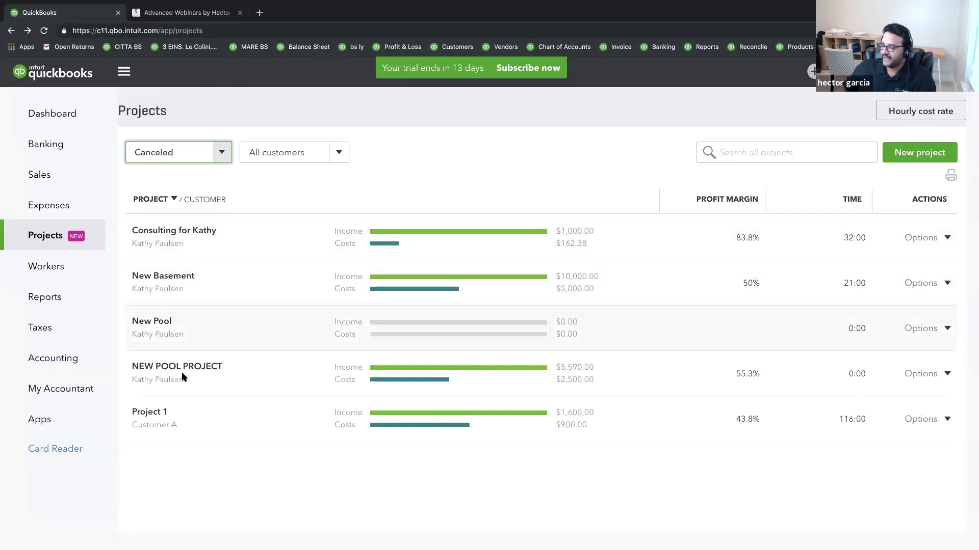
click(219, 153)
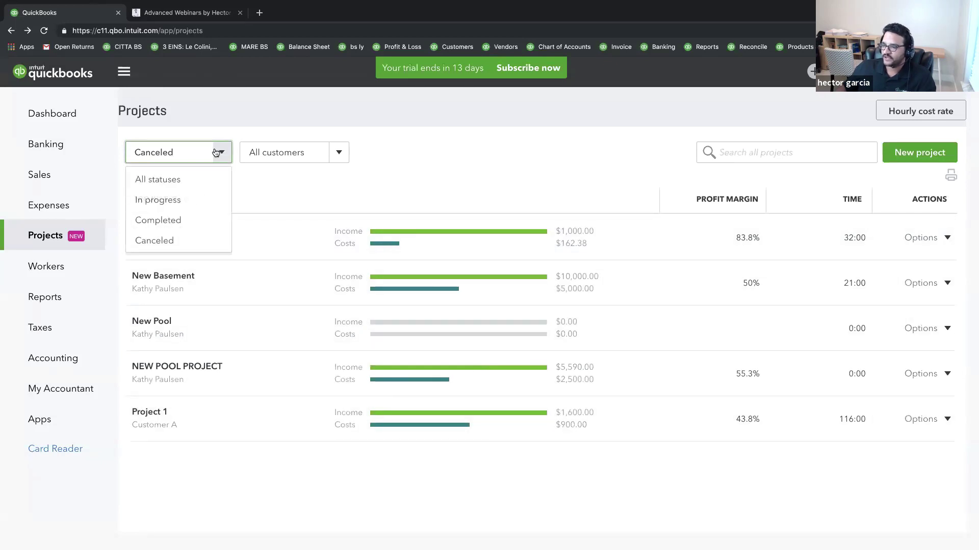
click(162, 219)
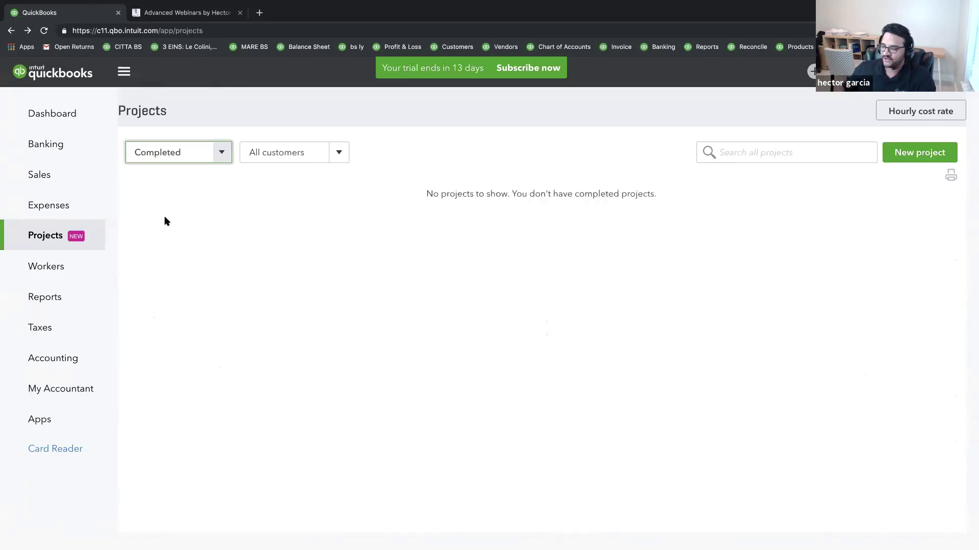
click(223, 153)
click(173, 201)
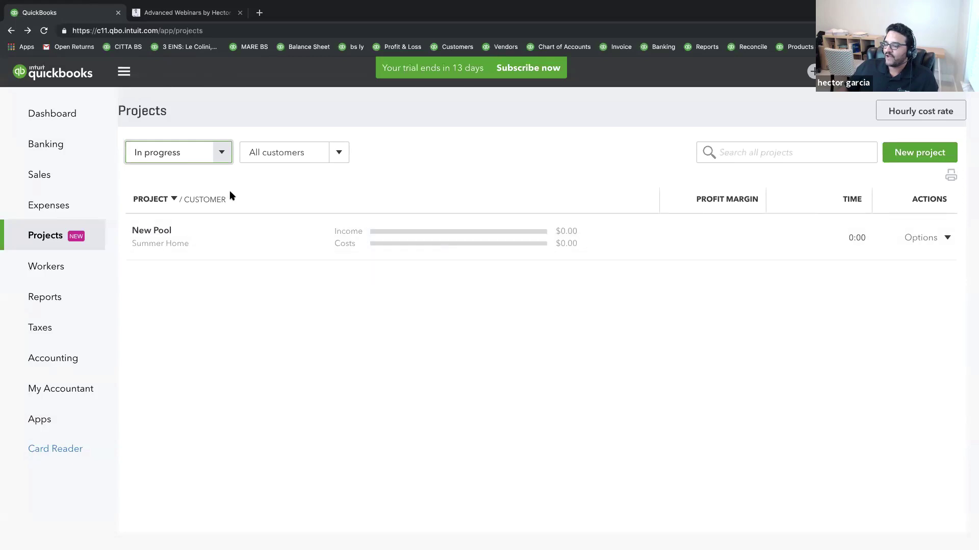
Open Summer Home's New Pool project and examine which transaction types can be added to it
click(948, 239)
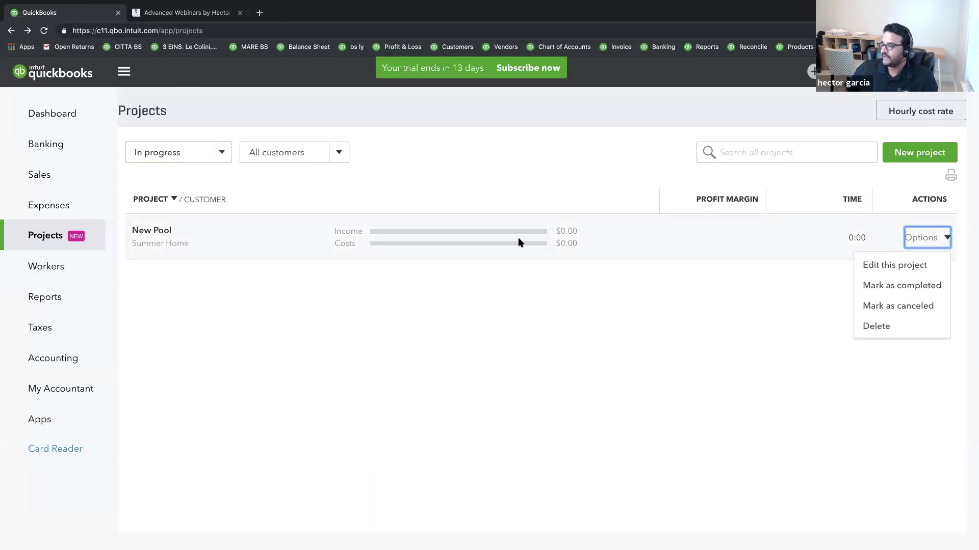
click(147, 230)
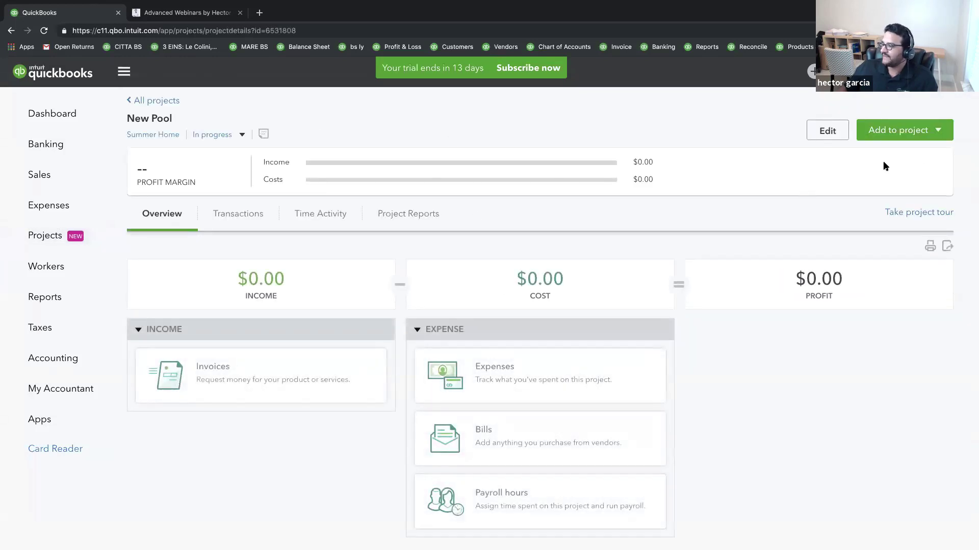
click(939, 130)
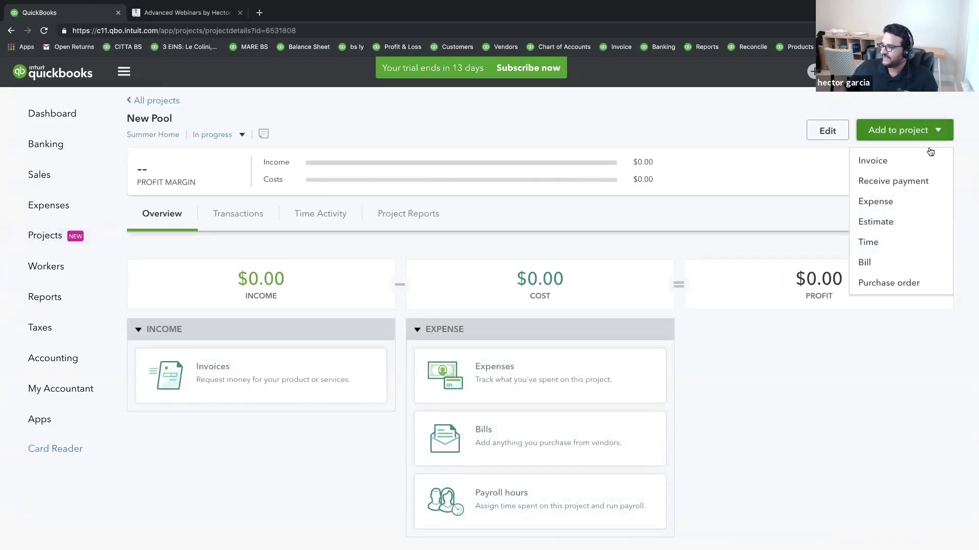